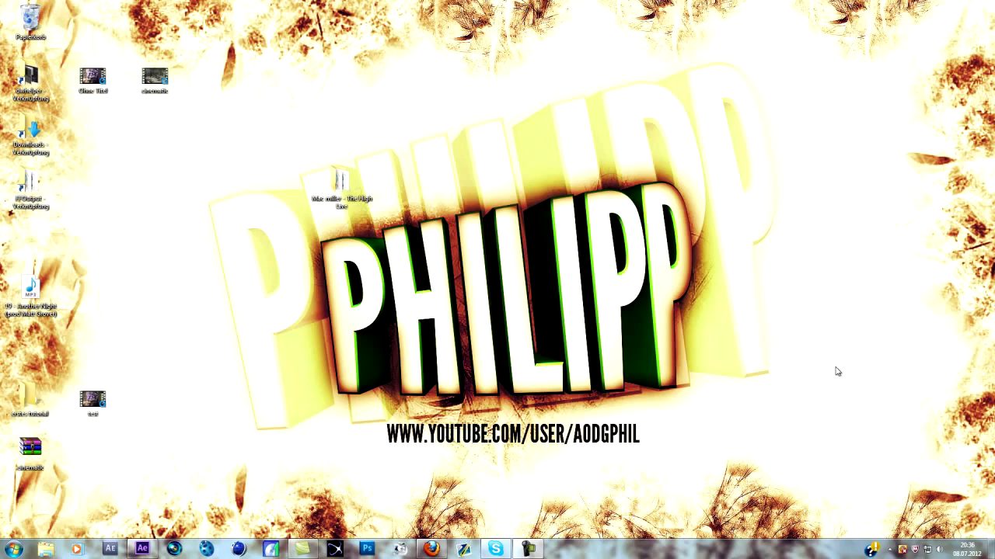
Restore the Firefox window showing the 'Alive | Dead or Alive' YouTube video
{"action": "left_click", "coordinate": [432, 549]}
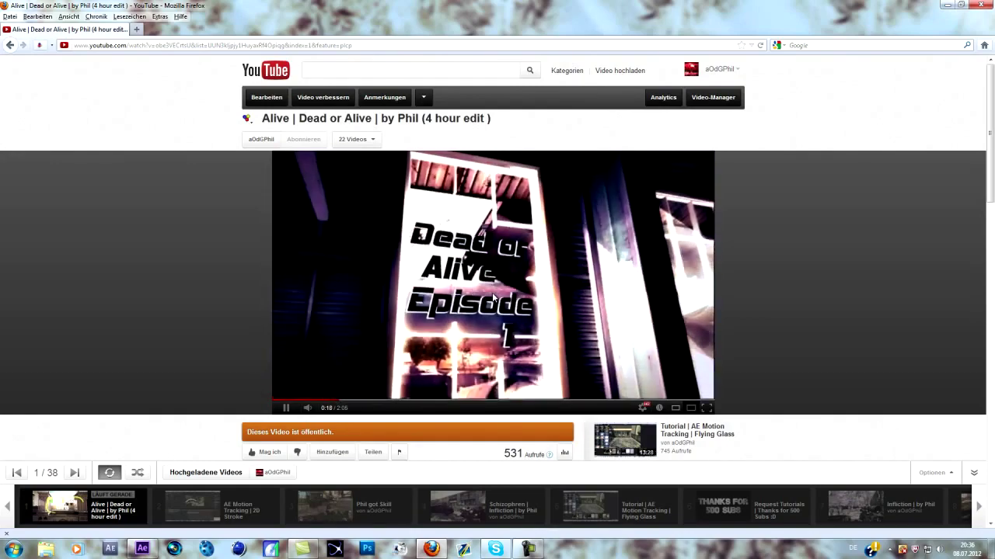
Skip the Dead or Alive video ahead to near its end
{"action": "left_click_drag", "start_coordinate": [662, 399], "coordinate": [681, 399]}
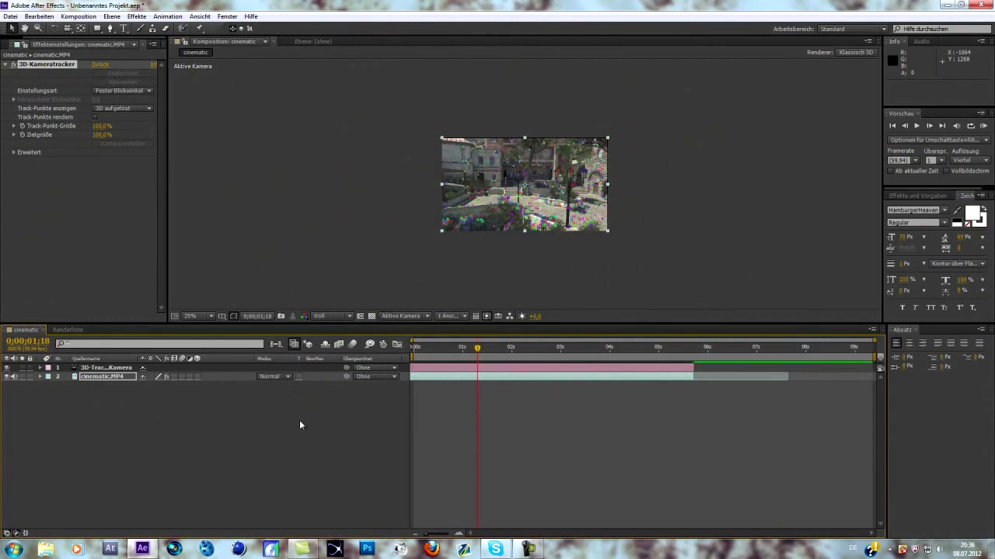
Create a white solid via Neu > Farbfläche and apply Trapcode Particular to it
{"action": "right_click", "coordinate": [449, 412]}
{"action": "mouse_move", "coordinate": [334, 417]}
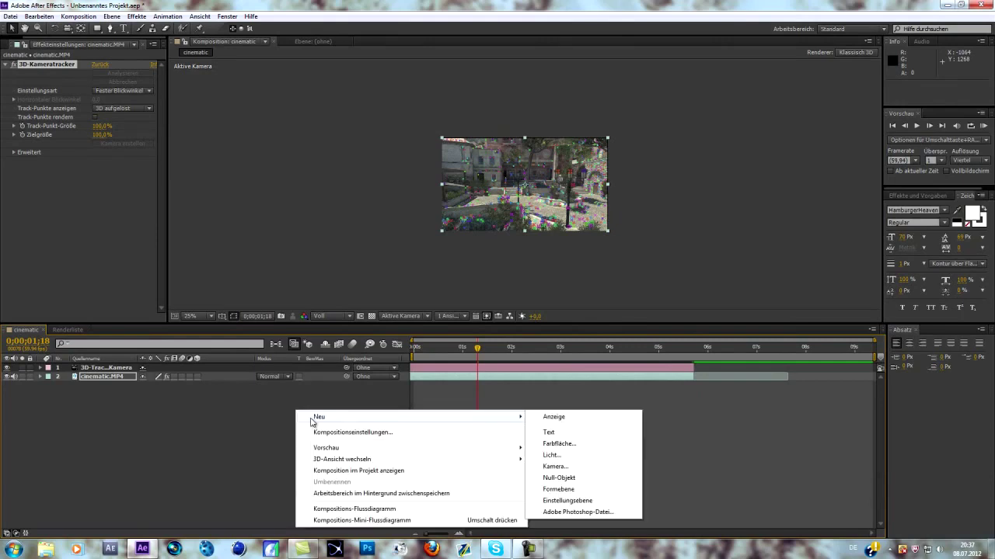
{"action": "left_click", "coordinate": [548, 444]}
{"action": "left_click", "coordinate": [470, 360]}
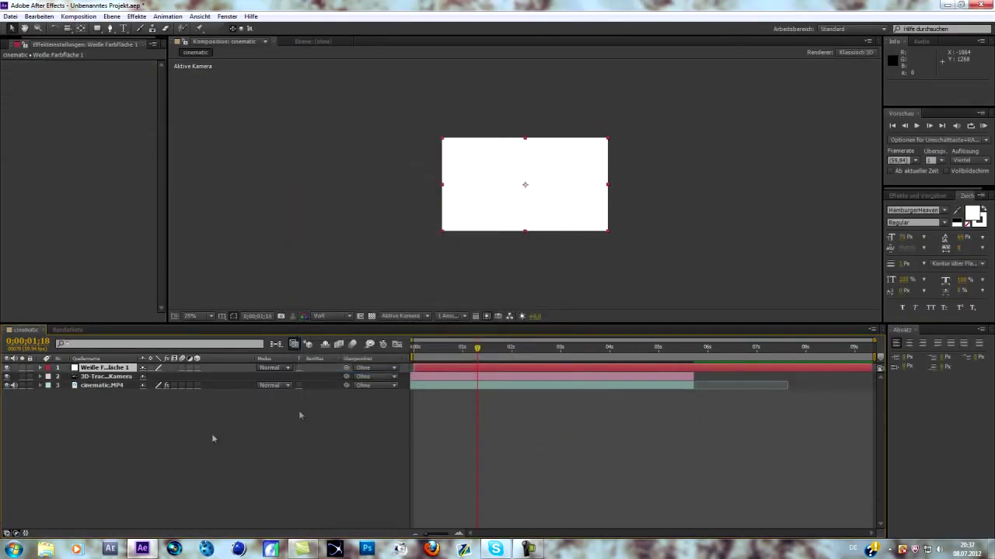
{"action": "right_click", "coordinate": [103, 370]}
{"action": "mouse_move", "coordinate": [129, 298]}
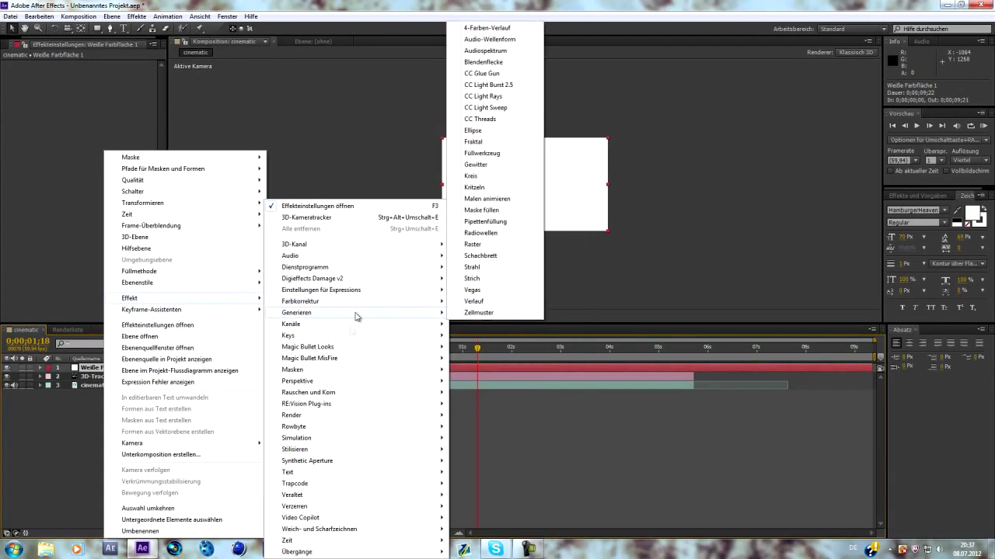
{"action": "mouse_move", "coordinate": [295, 483]}
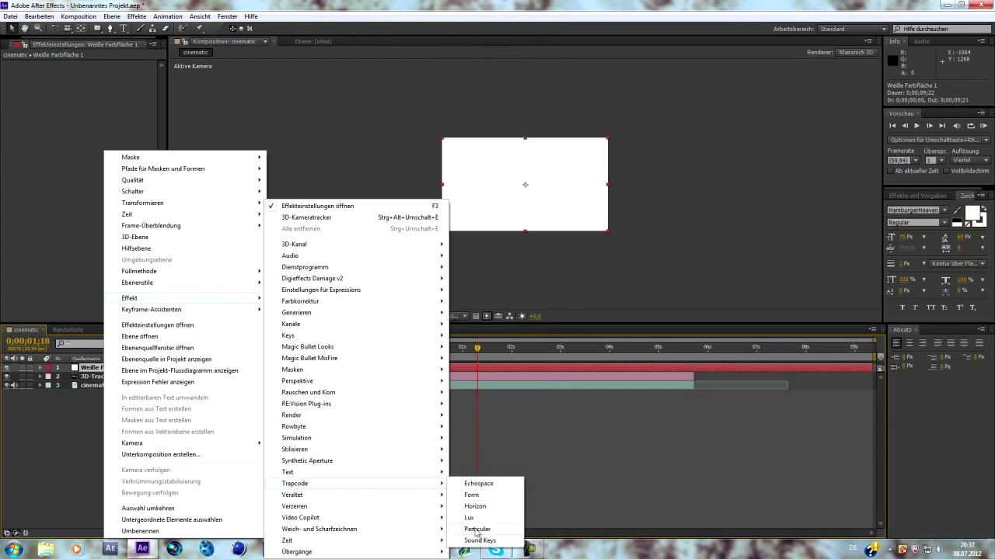
{"action": "left_click", "coordinate": [477, 529]}
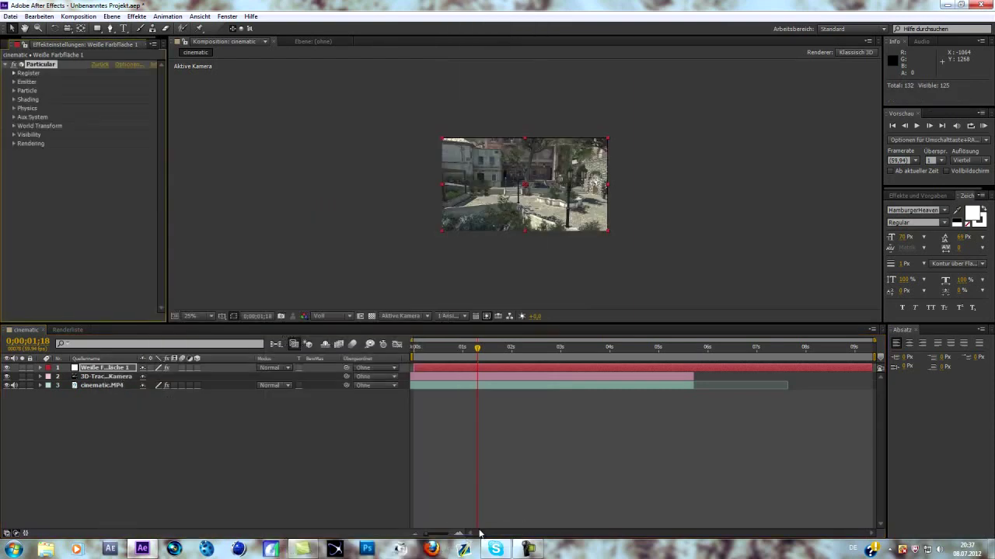
Add a Null Object layer and a new light named Emitter
{"action": "right_click", "coordinate": [154, 423]}
{"action": "mouse_move", "coordinate": [233, 313]}
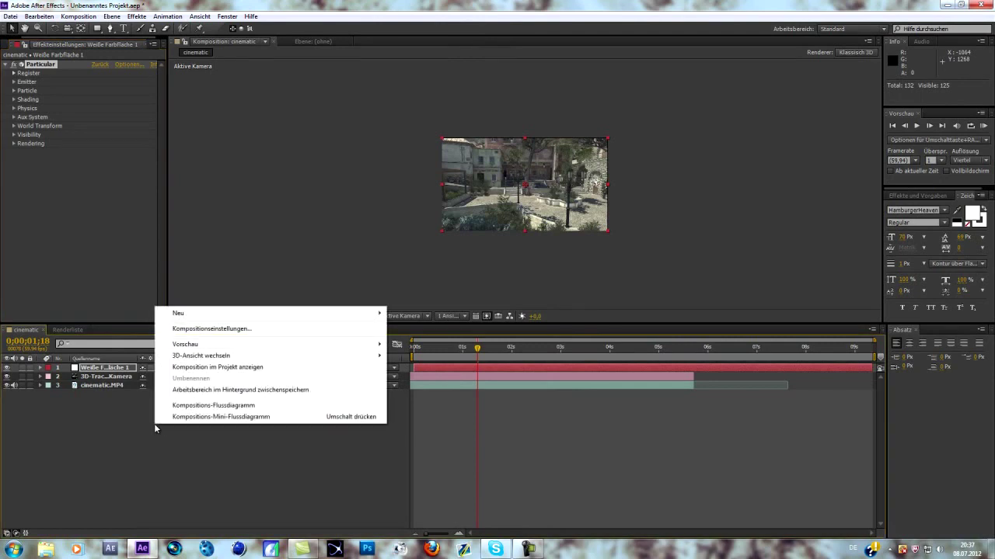
{"action": "left_click", "coordinate": [437, 374]}
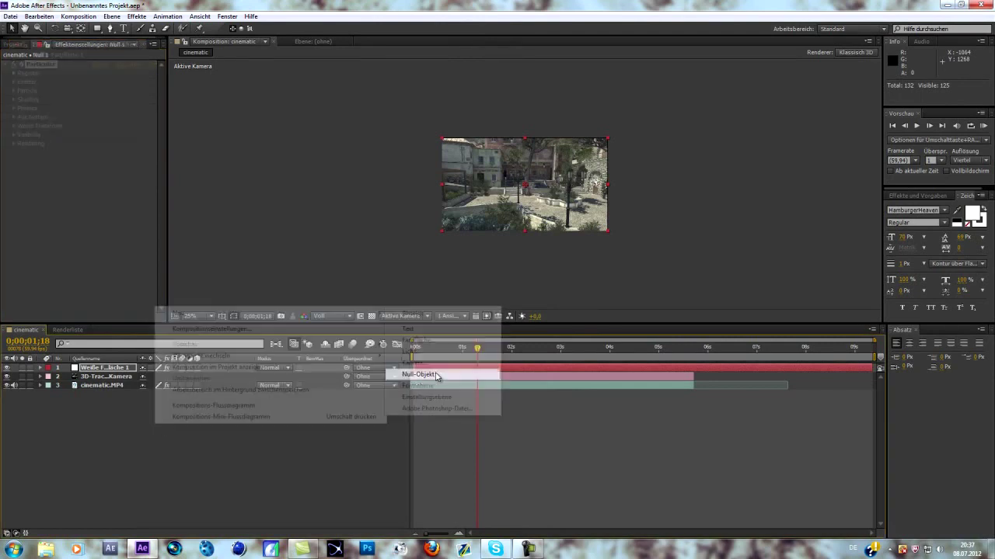
{"action": "right_click", "coordinate": [230, 429]}
{"action": "mouse_move", "coordinate": [264, 317]}
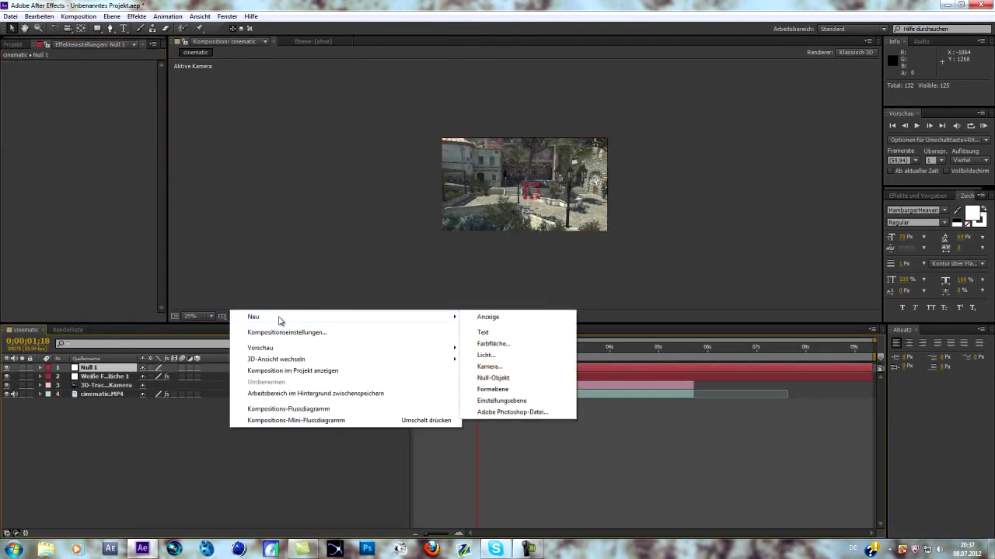
{"action": "left_click", "coordinate": [487, 356]}
{"action": "type", "text": "Emitter"}
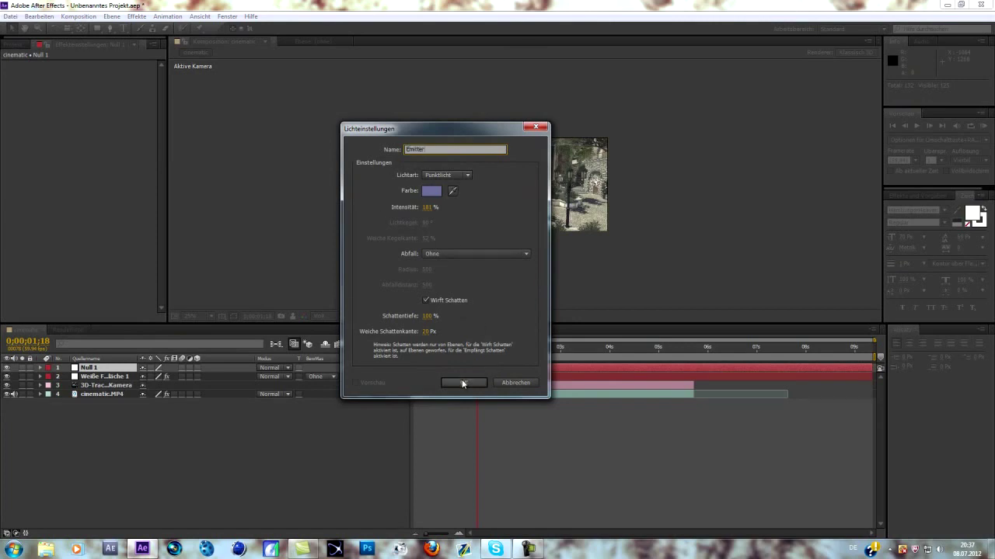
{"action": "left_click", "coordinate": [461, 380]}
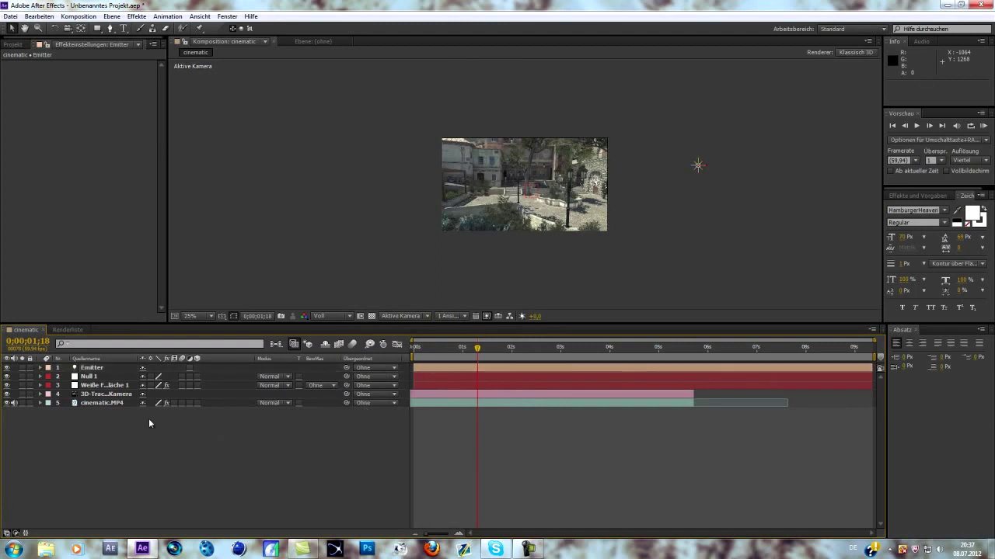
Set the Emitter light's parent to Null 1
{"action": "left_click", "coordinate": [113, 376]}
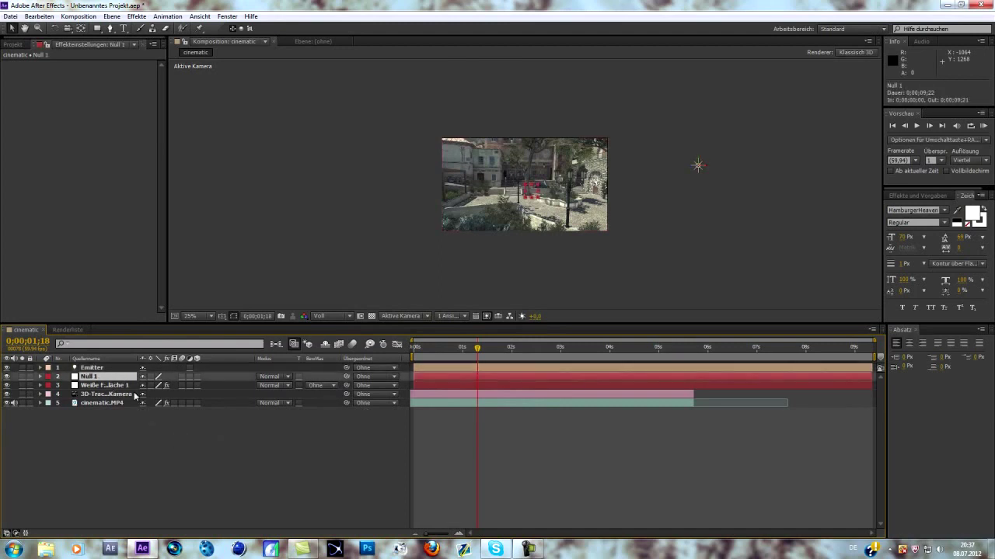
{"action": "left_click", "coordinate": [99, 386]}
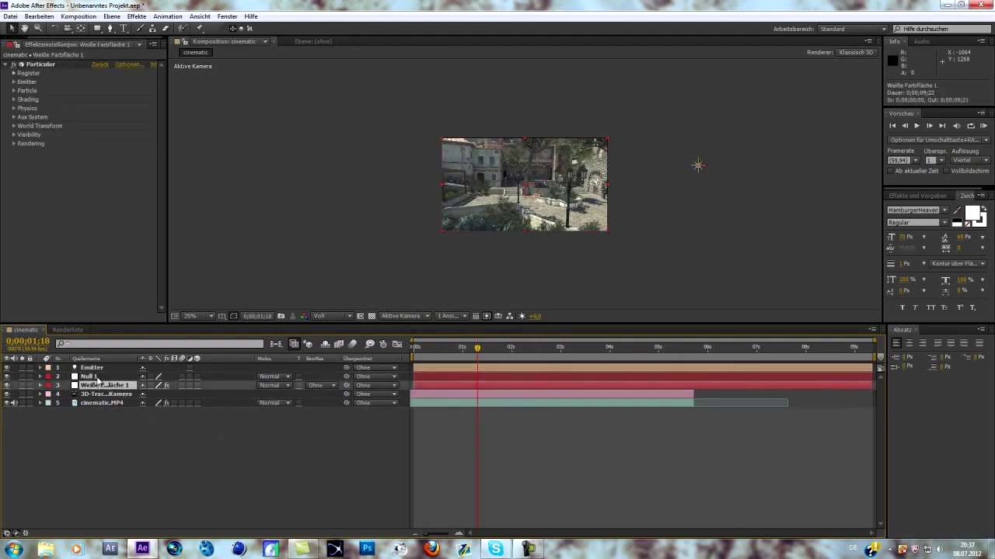
{"action": "left_click", "coordinate": [97, 377]}
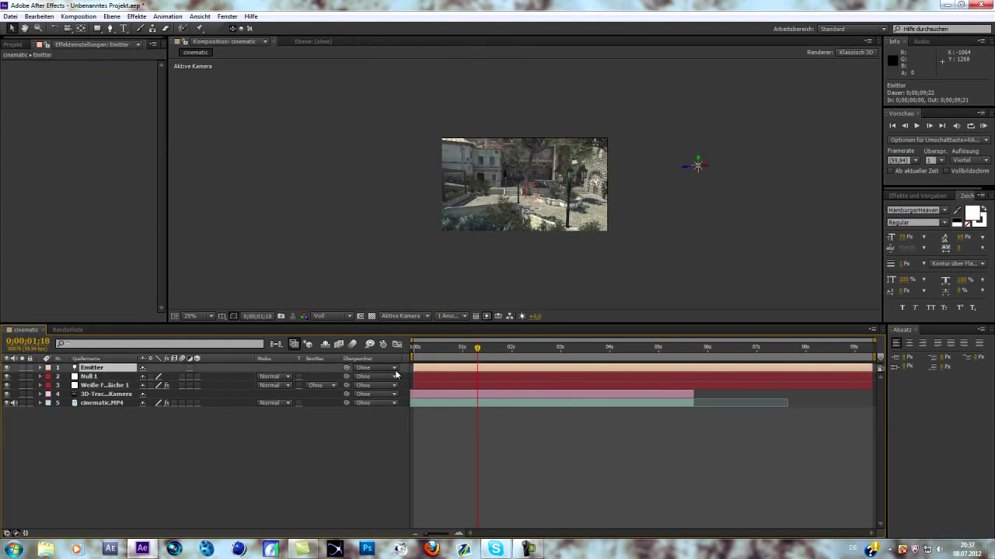
{"action": "left_click", "coordinate": [394, 369]}
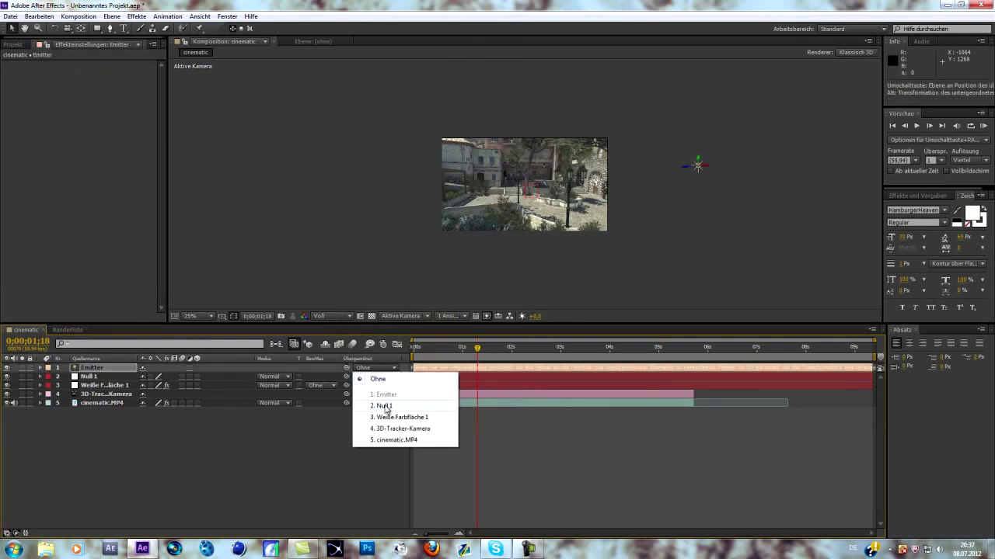
{"action": "left_click", "coordinate": [386, 408]}
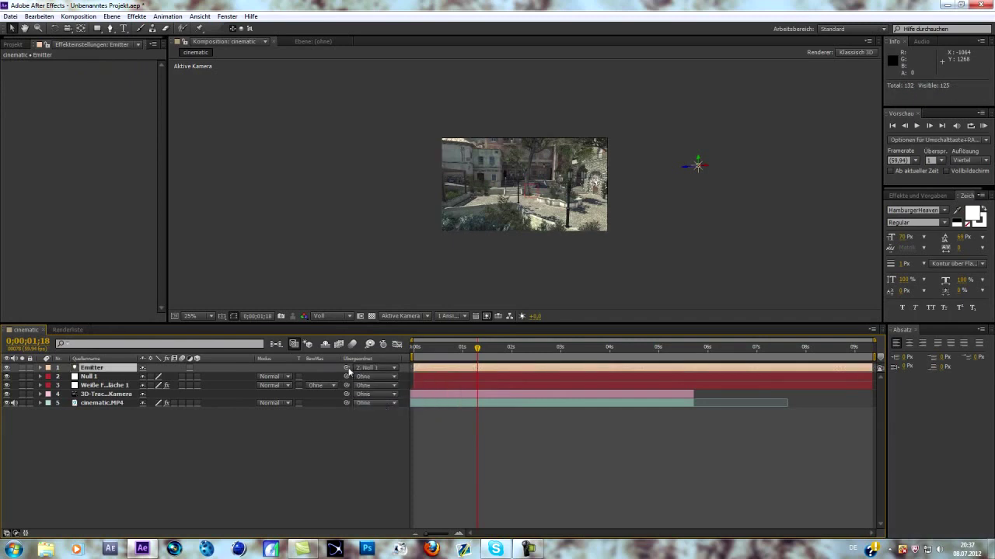
{"action": "left_click_drag", "start_coordinate": [348, 371], "coordinate": [354, 377]}
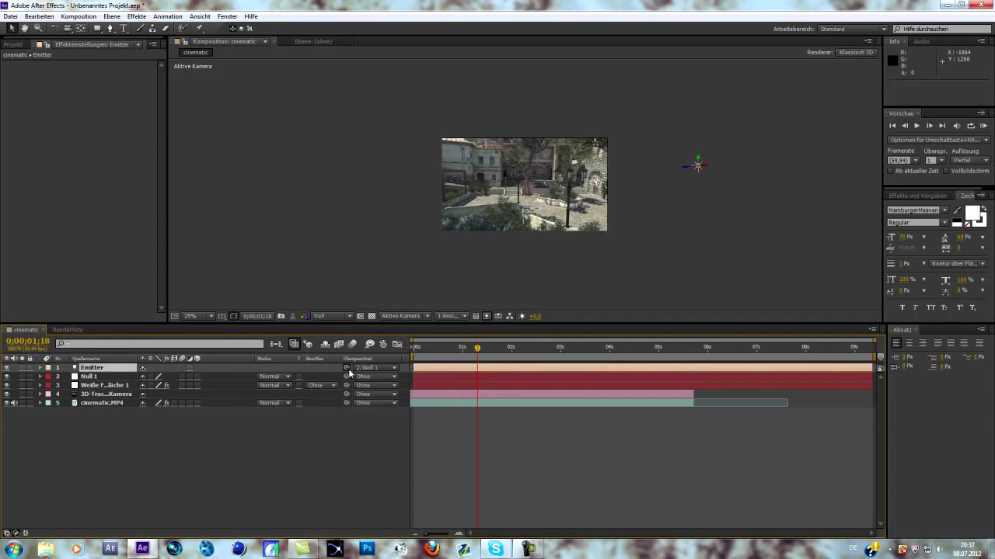
Set Particular's Emitter Type to Light(s) on the white solid and enable 3D on Null 1
{"action": "left_click", "coordinate": [90, 385]}
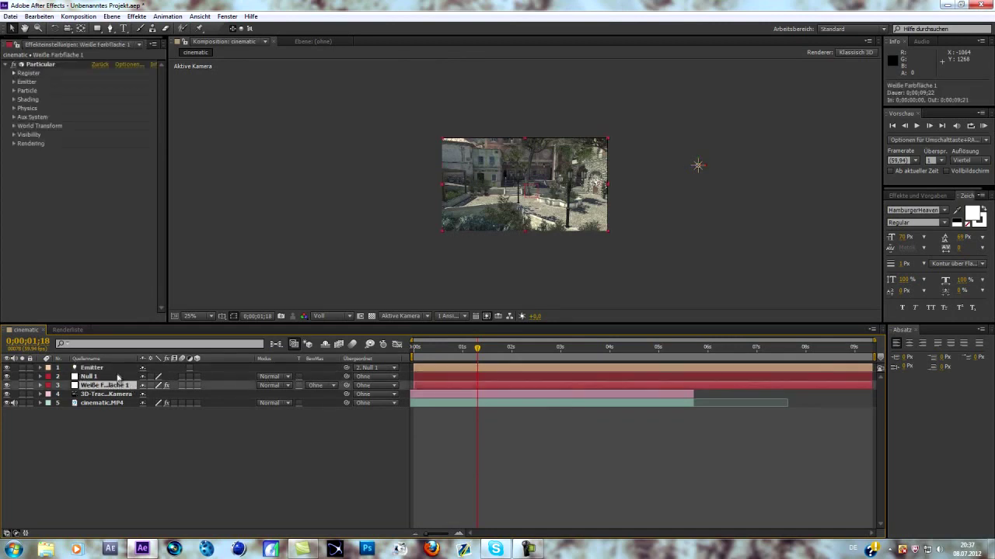
{"action": "left_click", "coordinate": [14, 83]}
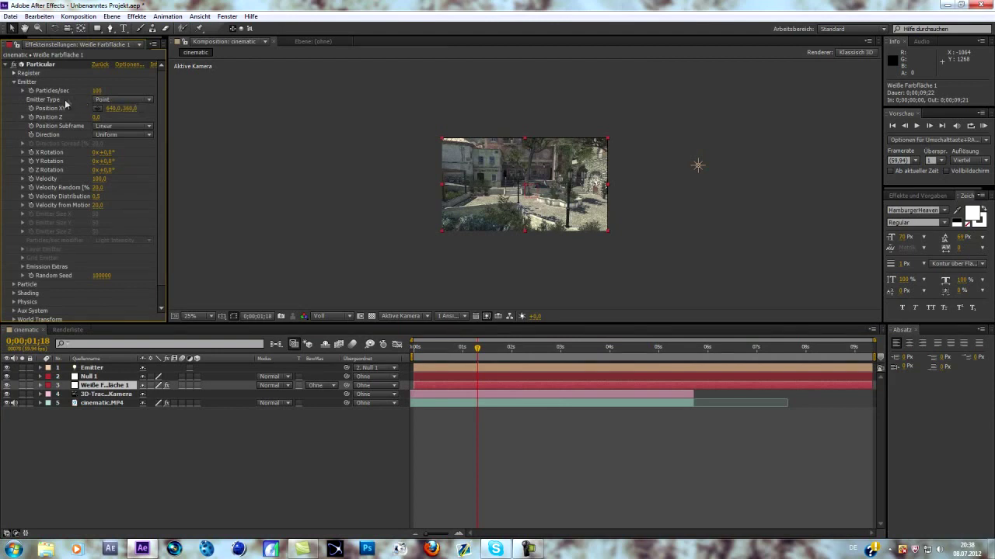
{"action": "left_click", "coordinate": [151, 101]}
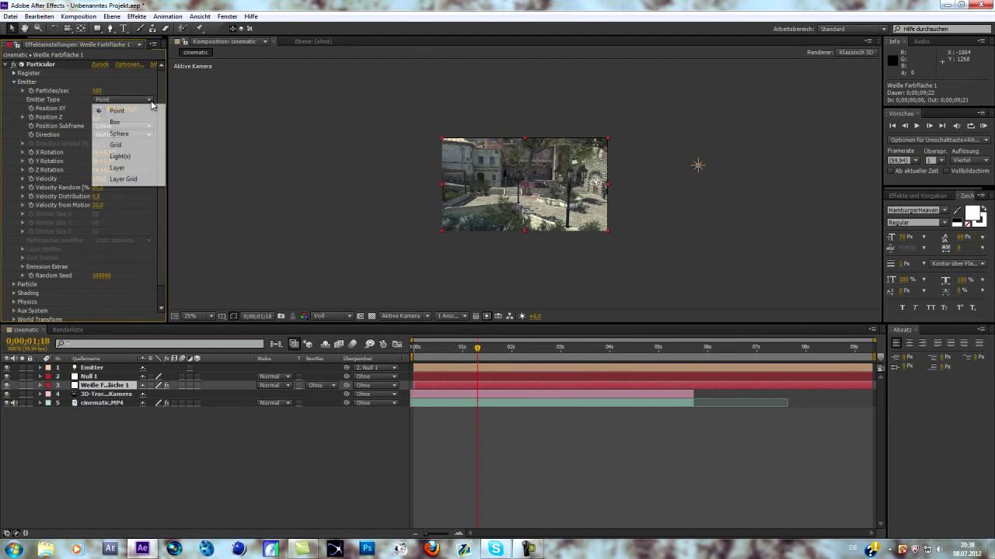
{"action": "left_click", "coordinate": [121, 157]}
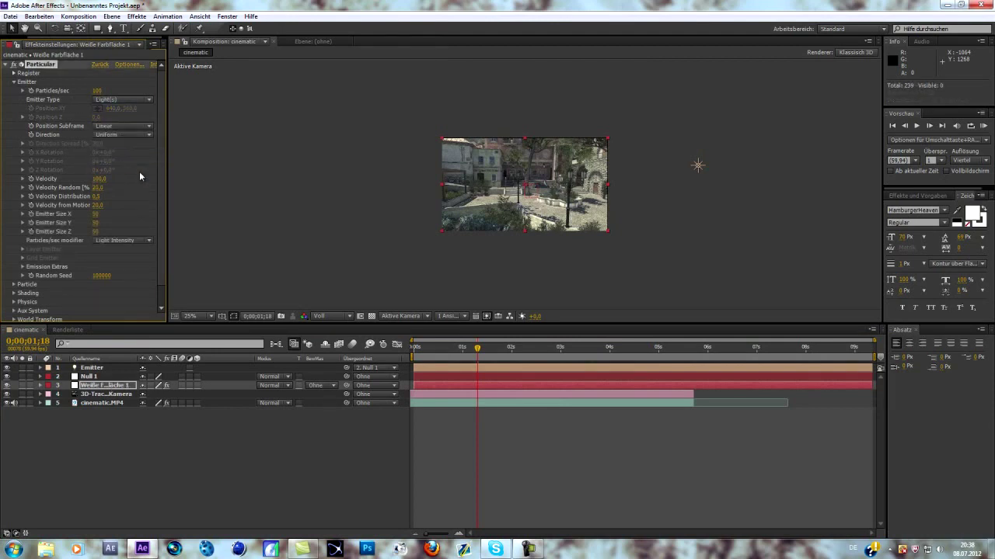
{"action": "left_click", "coordinate": [197, 377]}
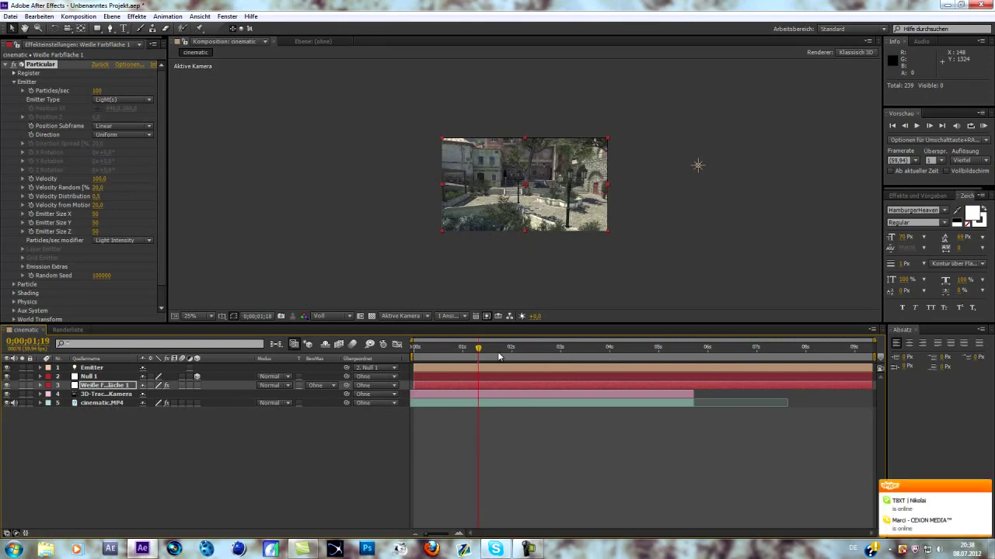
Scrub through the footage and enlarge the composition view to 50%
{"action": "left_click_drag", "start_coordinate": [479, 351], "coordinate": [522, 360]}
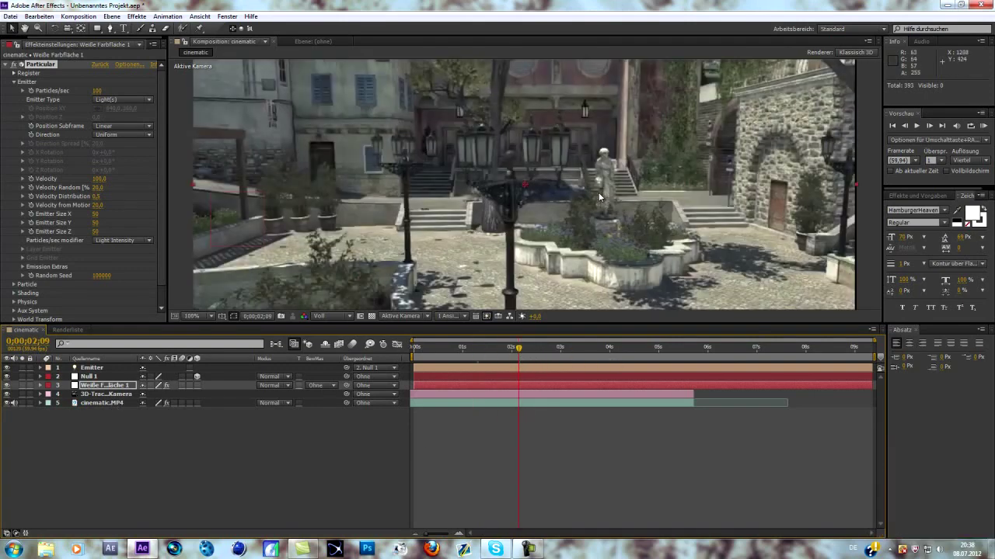
{"action": "key", "text": "period"}
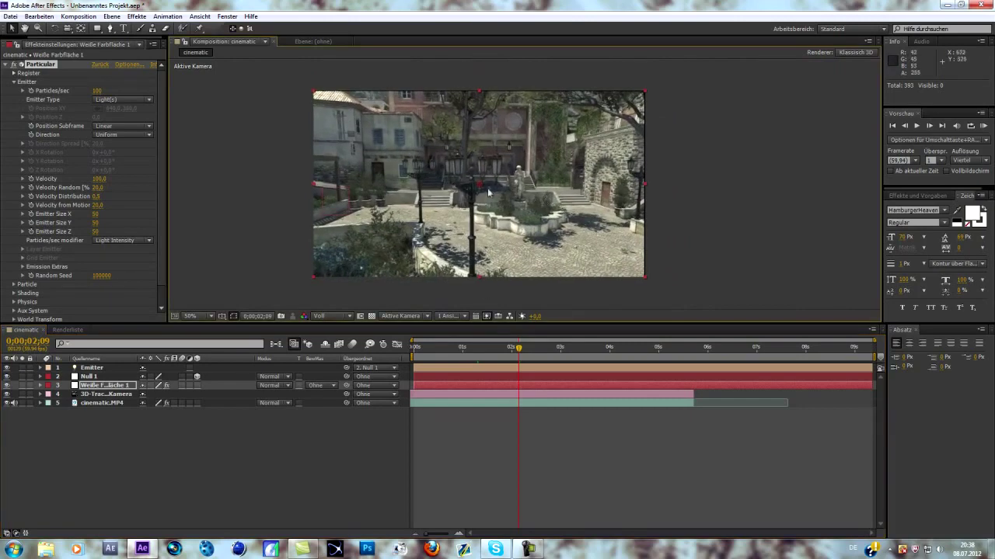
{"action": "mouse_move", "coordinate": [518, 351]}
{"action": "left_mouse_down"}
{"action": "mouse_move", "coordinate": [498, 352]}
{"action": "mouse_move", "coordinate": [501, 360]}
{"action": "left_mouse_up"}
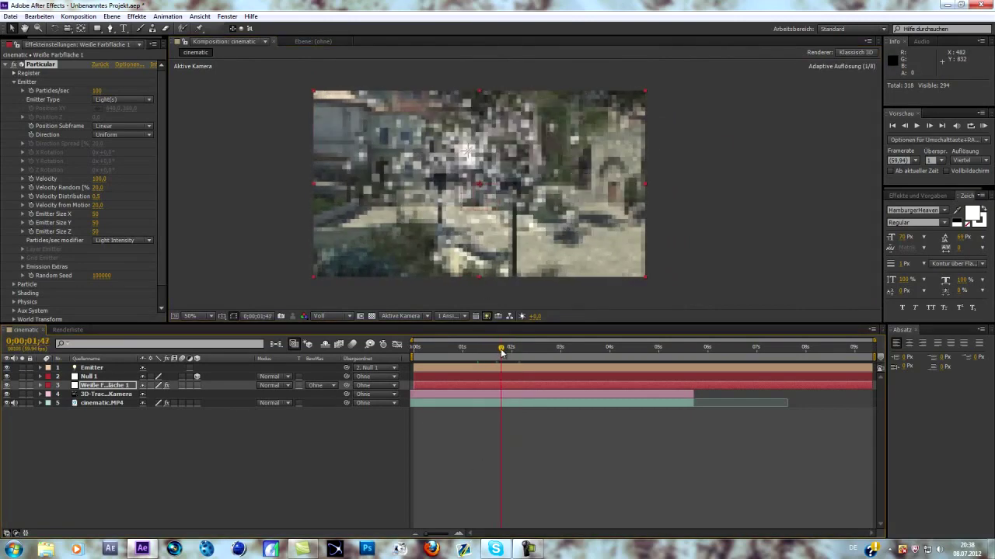
Reveal Null 1's Position and nudge it slightly to shift the particle source
{"action": "left_click", "coordinate": [88, 377]}
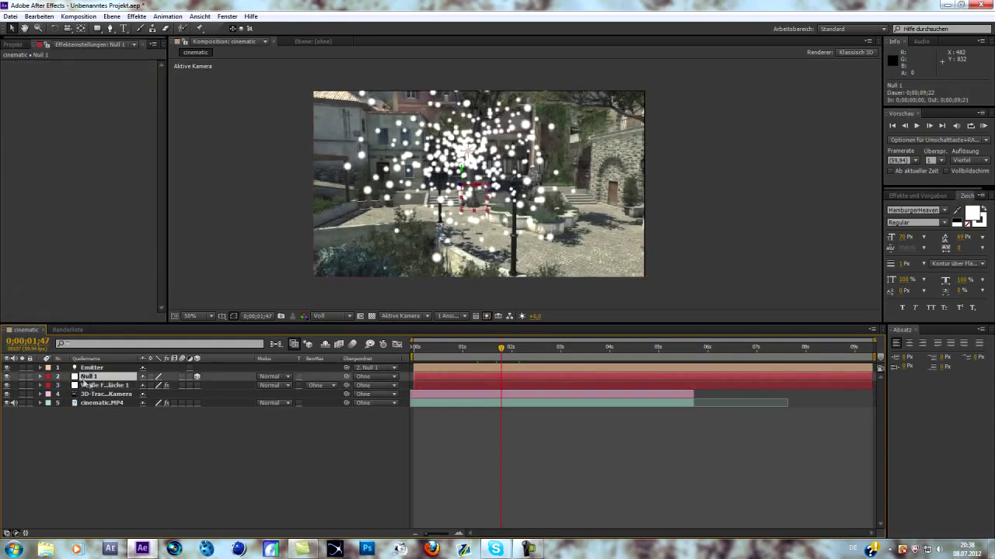
{"action": "left_click", "coordinate": [90, 386], "text": "ctrl"}
{"action": "key", "text": "p"}
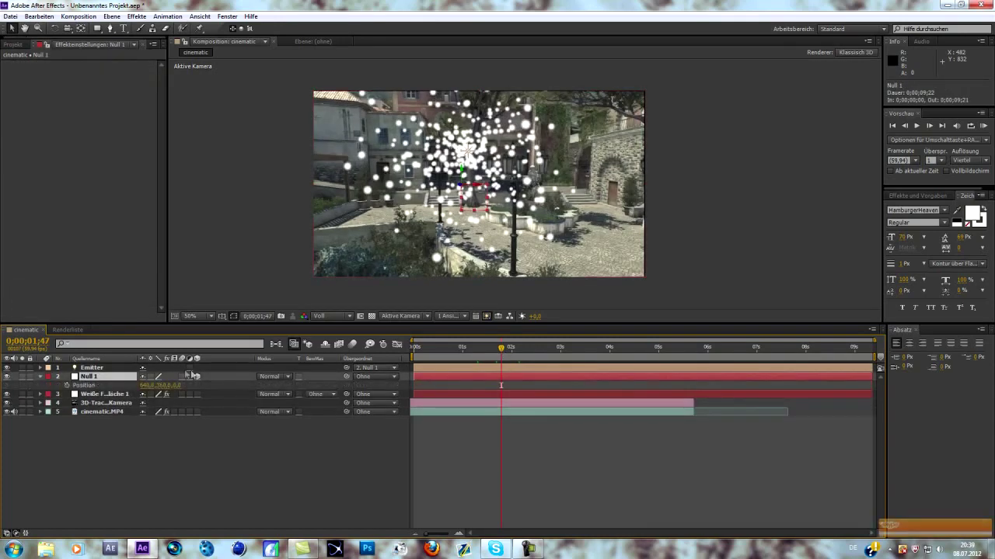
{"action": "left_click_drag", "start_coordinate": [167, 385], "coordinate": [163, 386]}
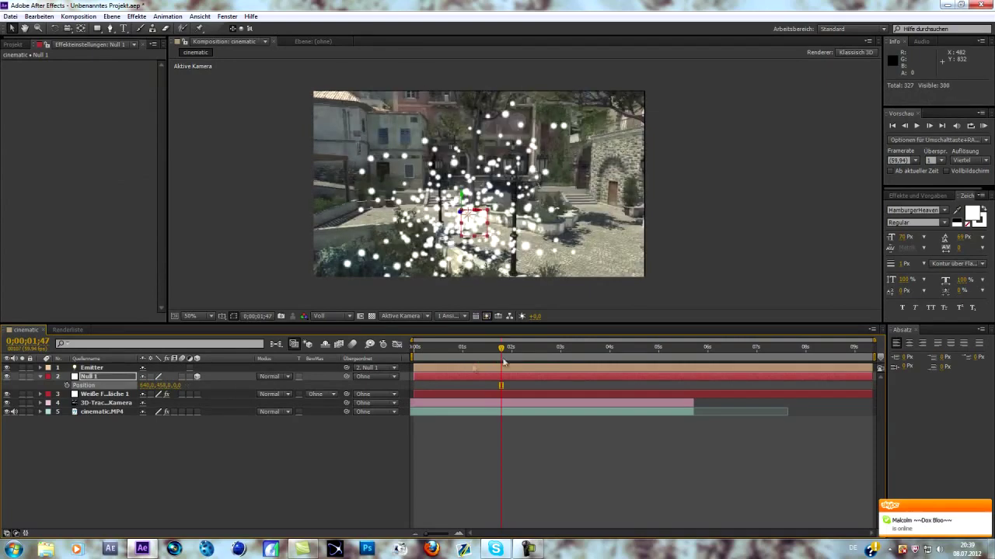
{"action": "left_click_drag", "start_coordinate": [501, 349], "coordinate": [497, 353]}
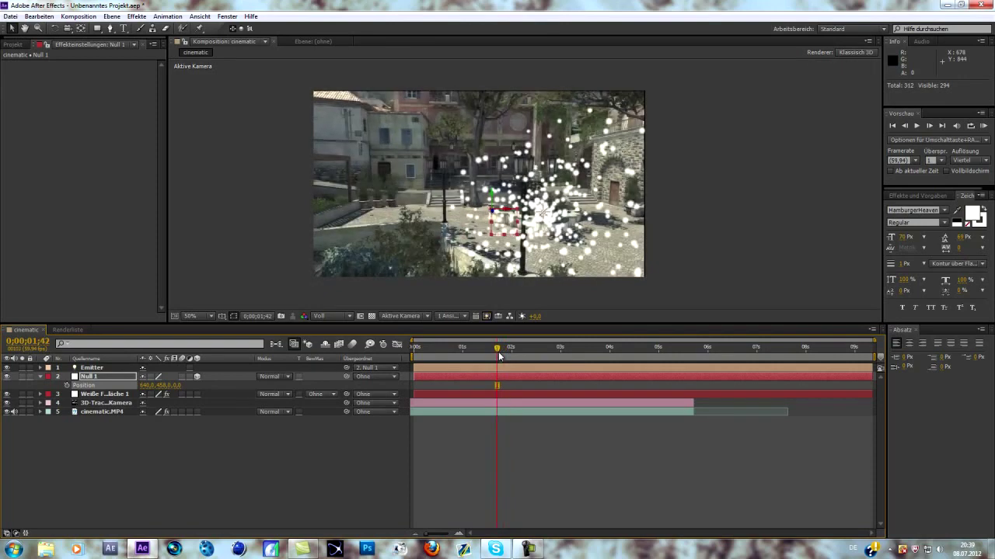
{"action": "left_click", "coordinate": [103, 395]}
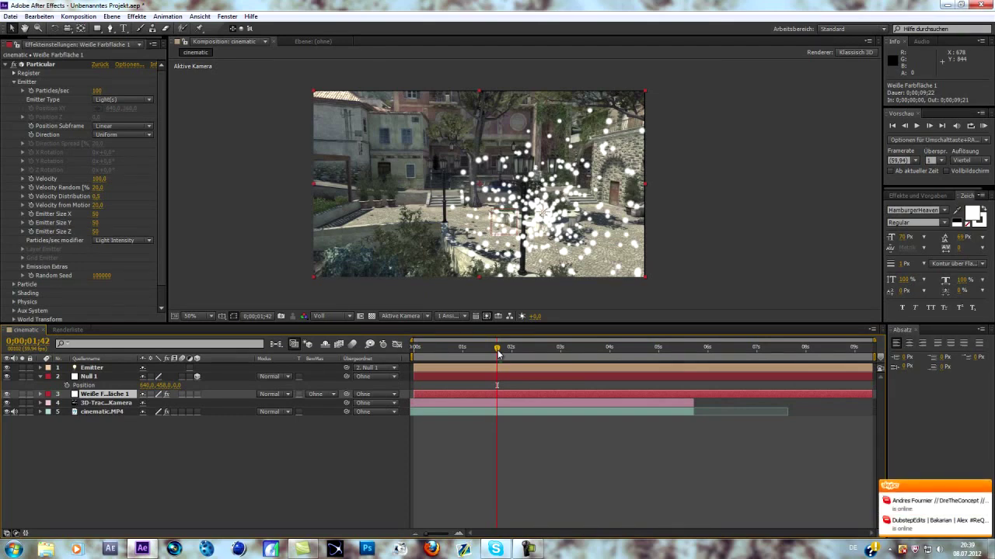
Toggle the particle solid's 3D switch off again and set Emitter Size X to 27
{"action": "left_click", "coordinate": [197, 394]}
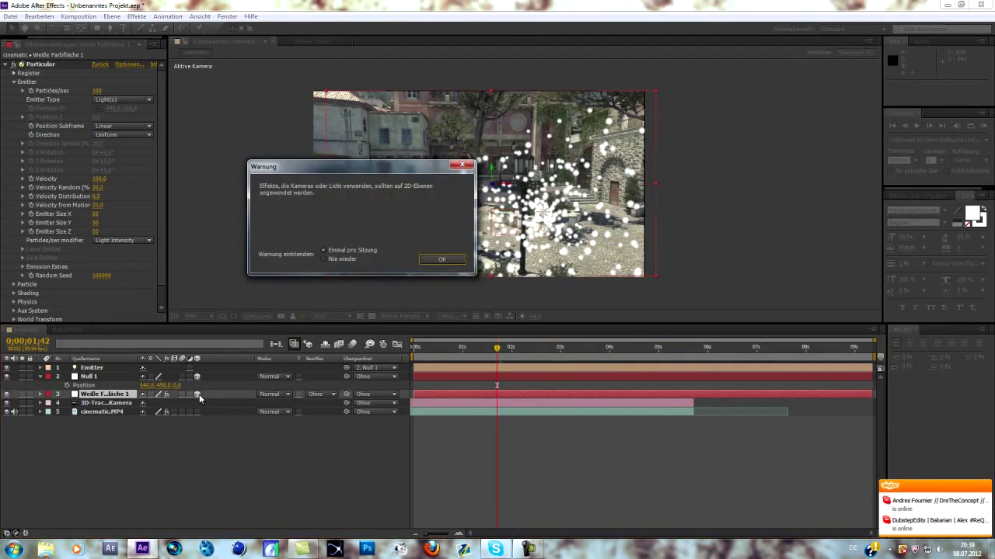
{"action": "left_click", "coordinate": [443, 260]}
{"action": "left_click", "coordinate": [197, 395]}
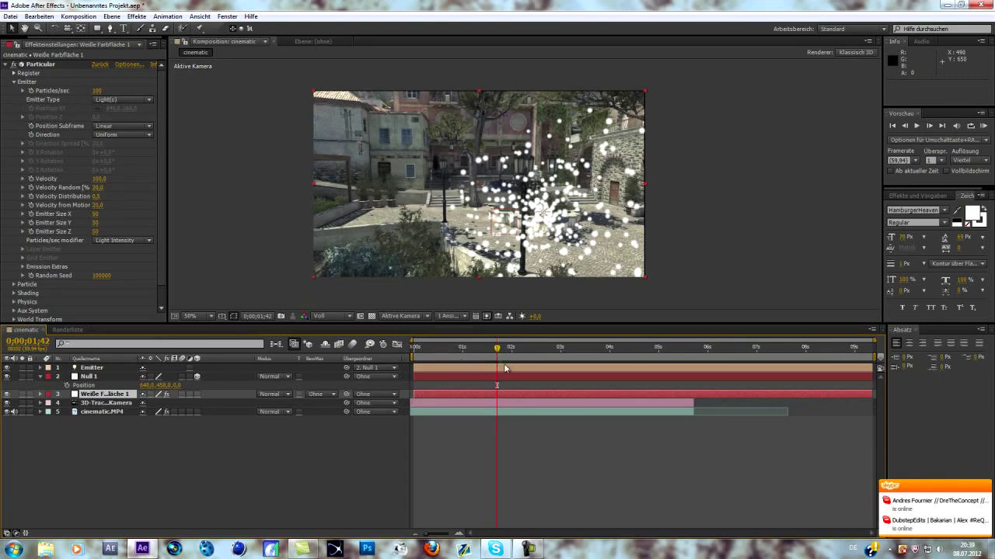
{"action": "left_click", "coordinate": [498, 353]}
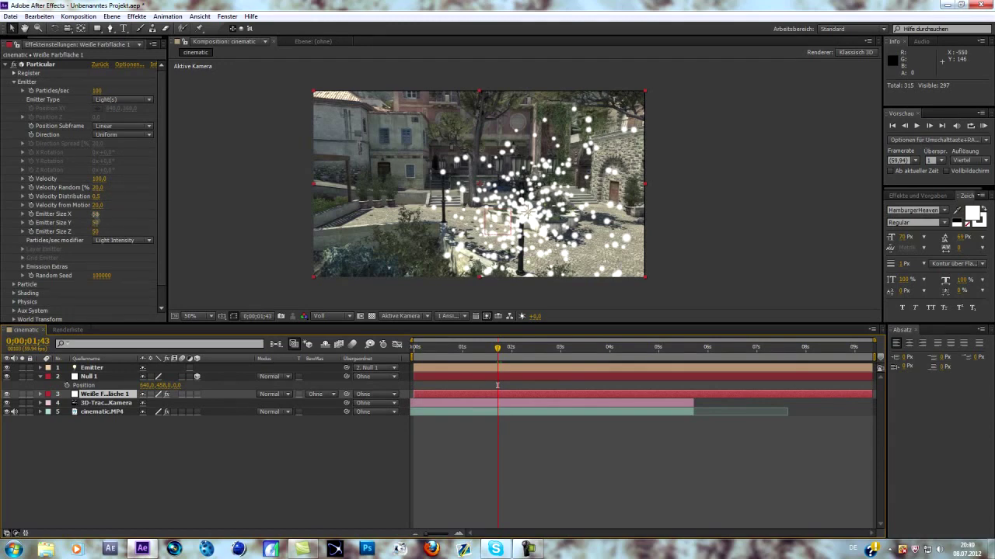
{"action": "left_click_drag", "start_coordinate": [95, 215], "coordinate": [94, 213]}
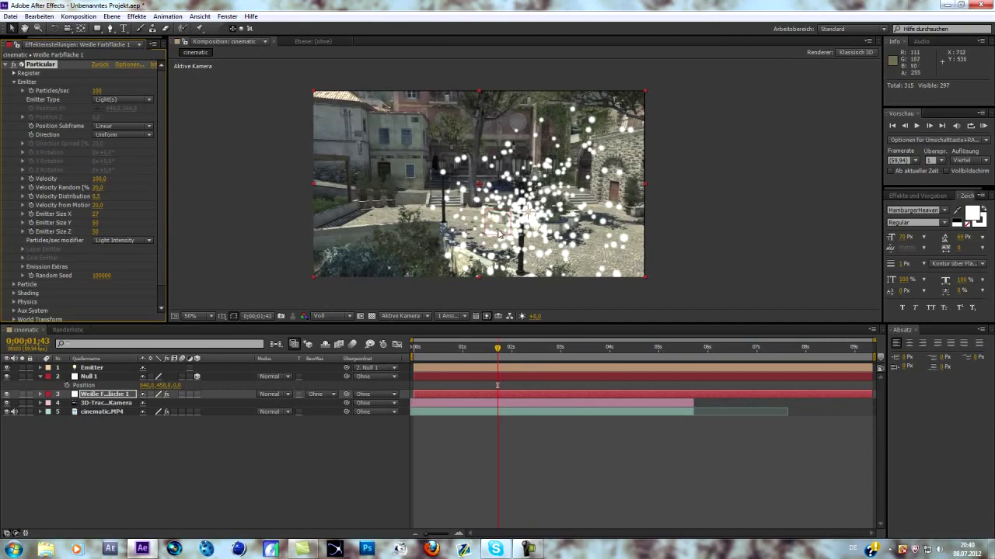
Set the Particle colour to a light green in the colour picker
{"action": "left_click", "coordinate": [13, 284]}
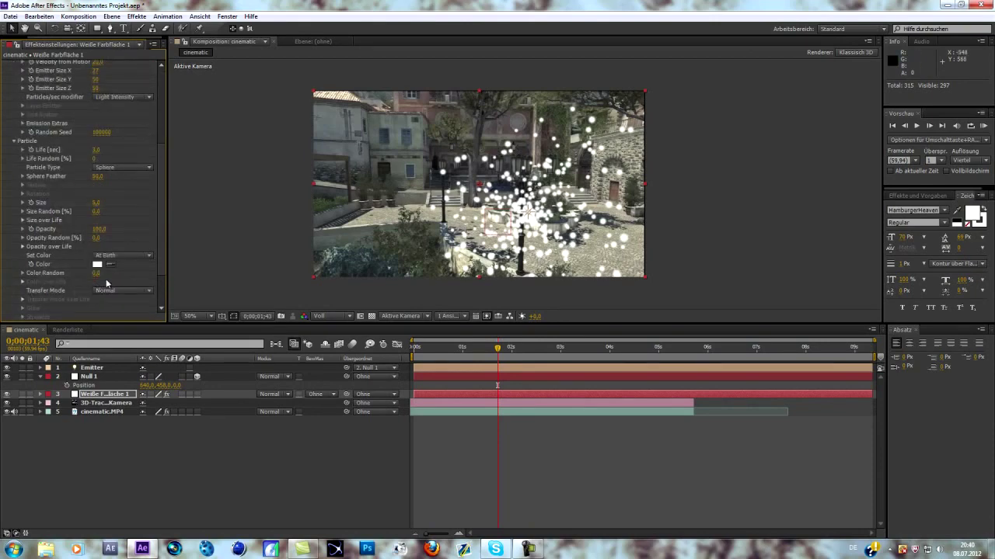
{"action": "left_click", "coordinate": [96, 264]}
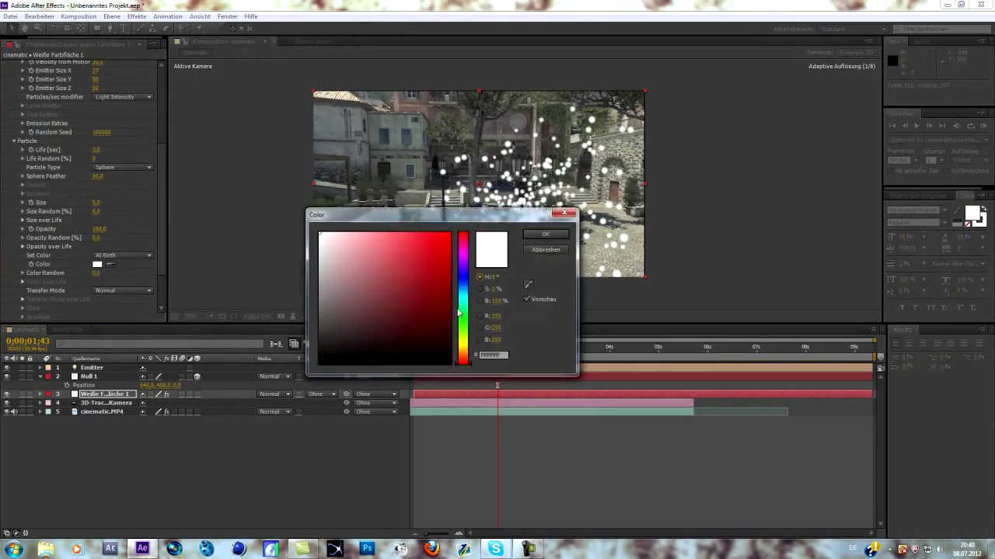
{"action": "left_click_drag", "start_coordinate": [463, 357], "coordinate": [462, 320]}
{"action": "left_click", "coordinate": [419, 249]}
{"action": "mouse_move", "coordinate": [419, 249]}
{"action": "left_mouse_down"}
{"action": "mouse_move", "coordinate": [401, 262]}
{"action": "mouse_move", "coordinate": [354, 249]}
{"action": "left_mouse_up"}
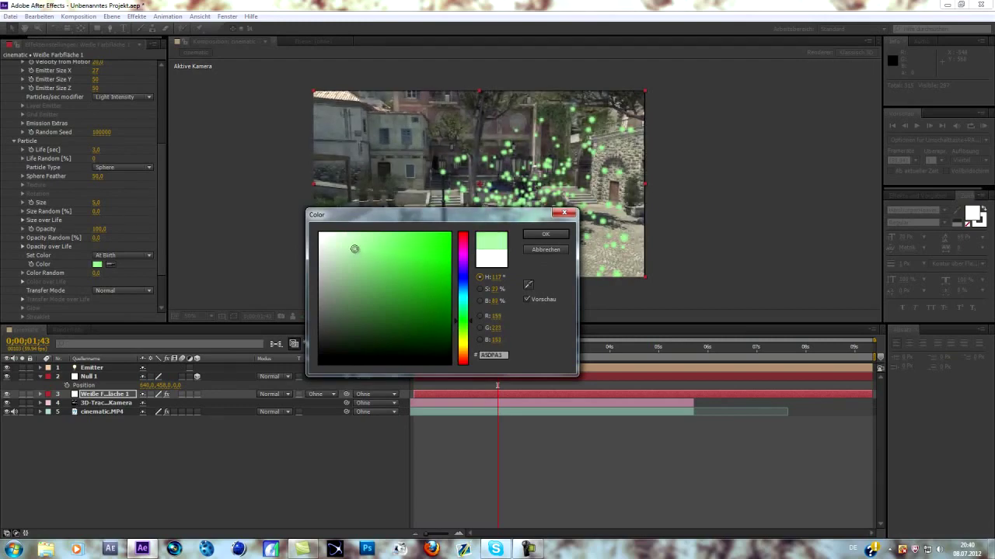
{"action": "left_click", "coordinate": [552, 234]}
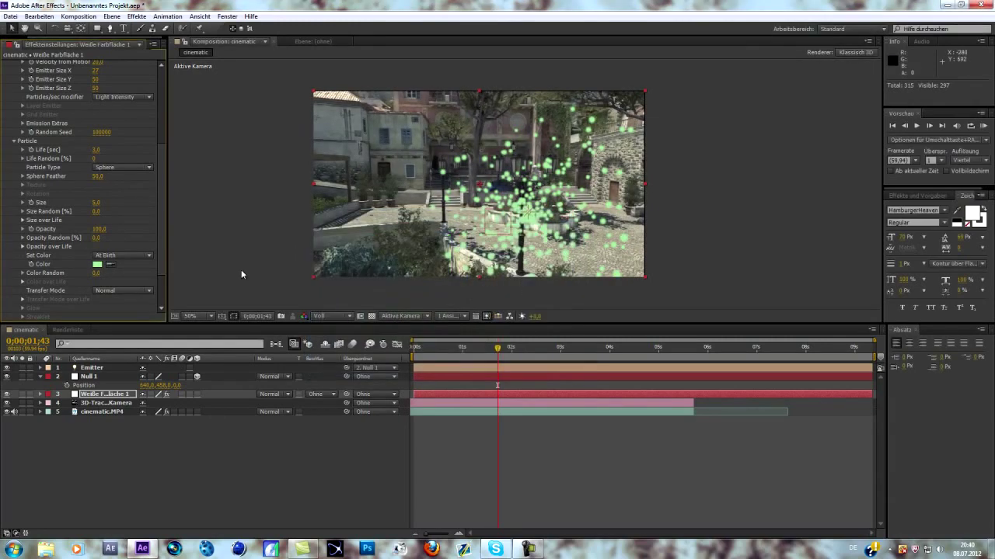
Keep Sphere particles, set Size to 2 and Particles/sec to 450
{"action": "left_click", "coordinate": [136, 175]}
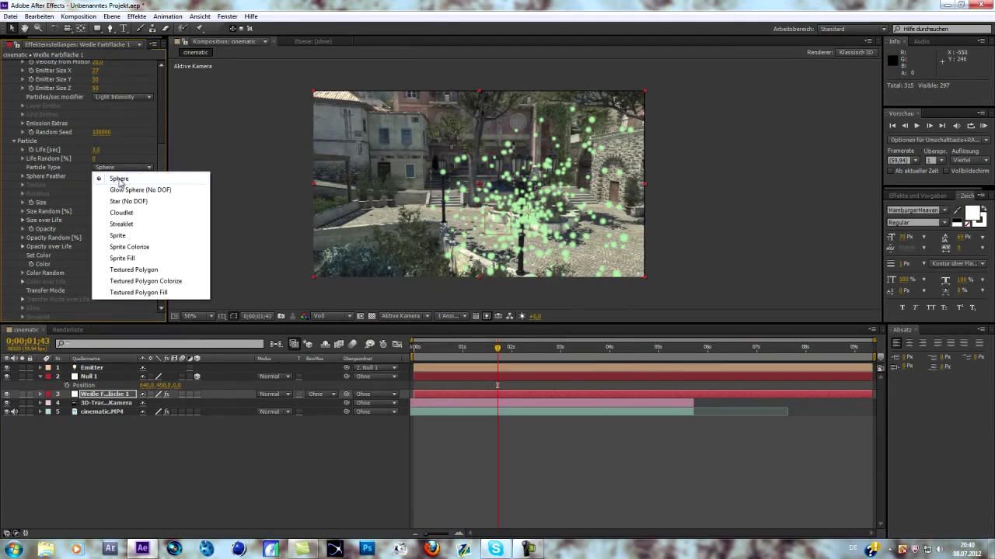
{"action": "left_click", "coordinate": [131, 152]}
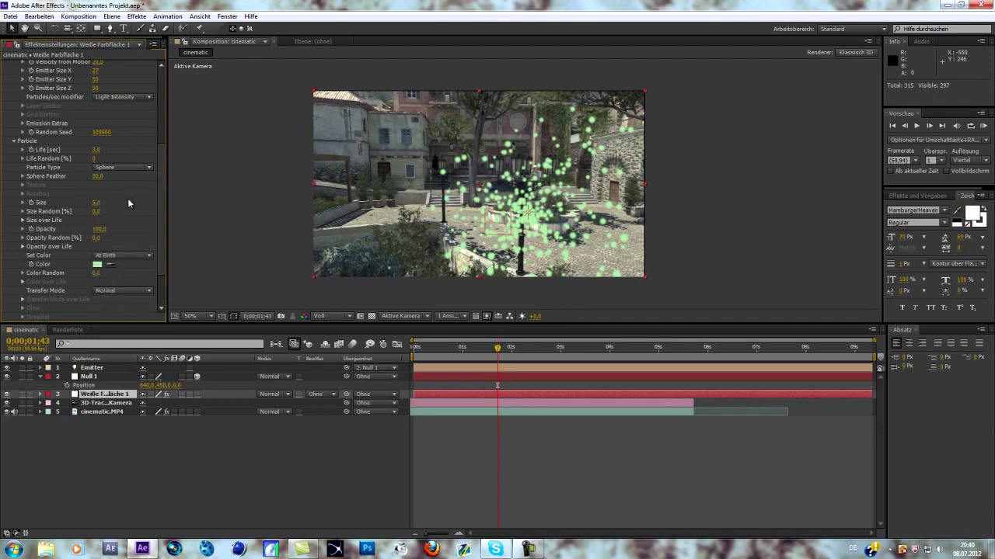
{"action": "left_click_drag", "start_coordinate": [95, 202], "coordinate": [95, 202]}
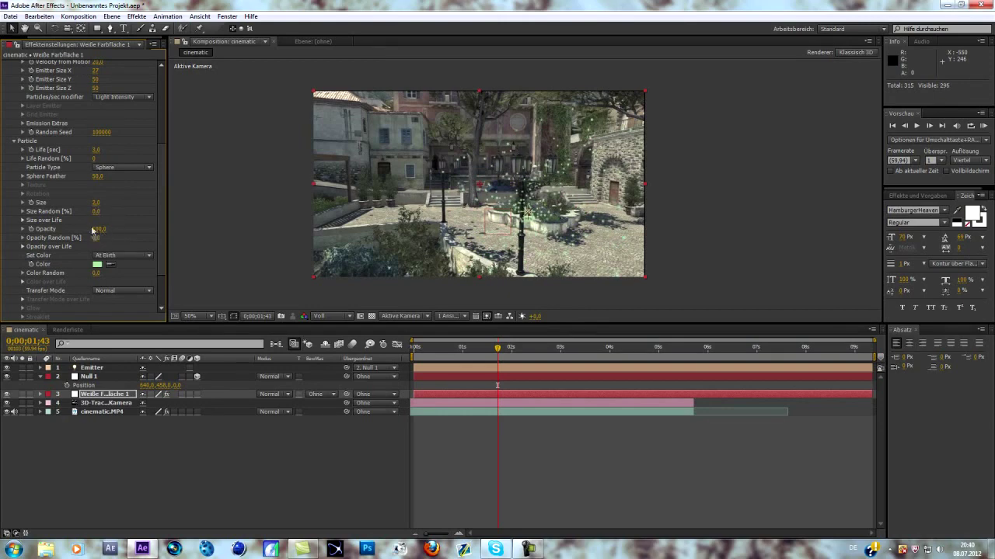
{"action": "scroll", "coordinate": [132, 191], "scroll_direction": "up", "scroll_amount": 1}
{"action": "scroll", "coordinate": [132, 188], "scroll_direction": "up", "scroll_amount": 2}
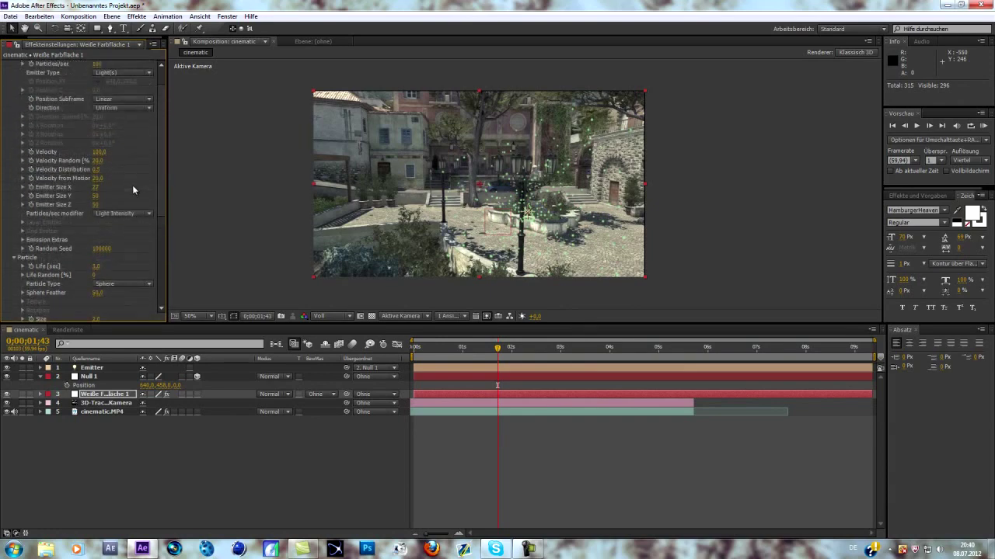
{"action": "scroll", "coordinate": [129, 181], "scroll_direction": "up", "scroll_amount": 1}
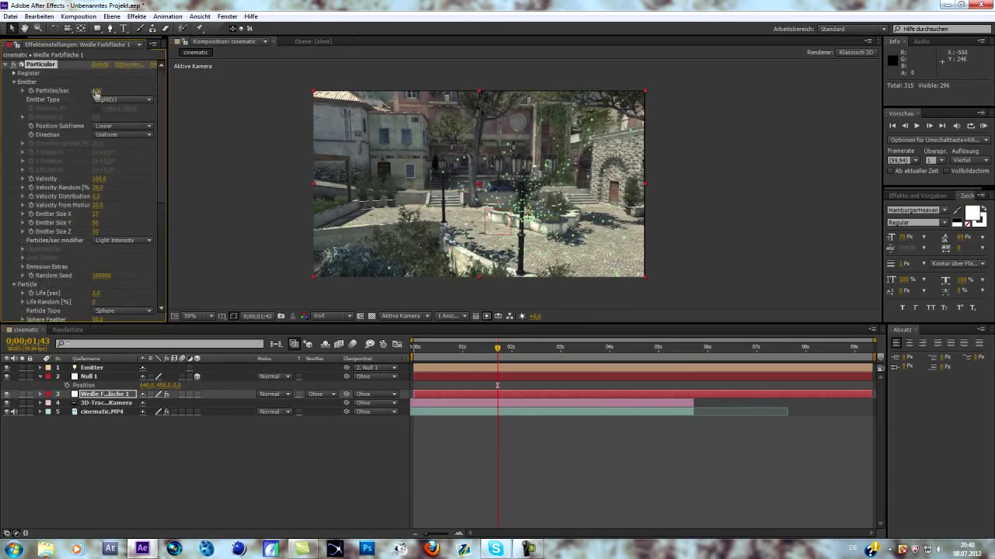
{"action": "left_click_drag", "start_coordinate": [96, 90], "coordinate": [111, 92]}
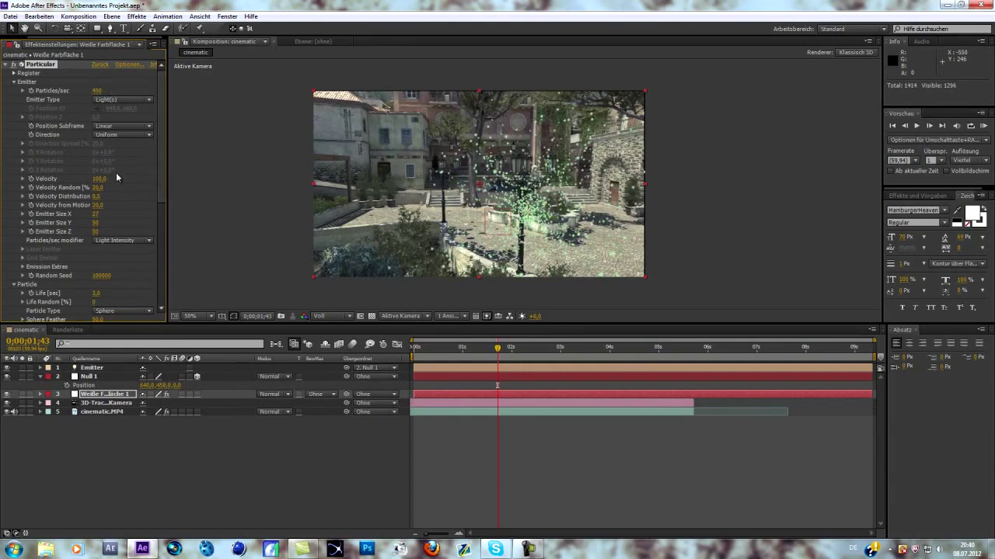
{"action": "scroll", "coordinate": [136, 206], "scroll_direction": "down", "scroll_amount": 1}
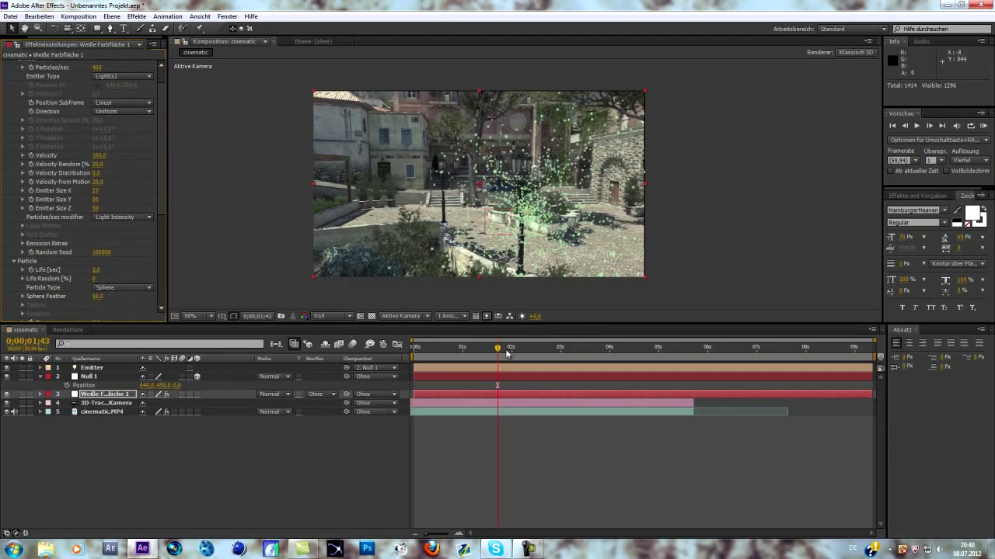
{"action": "mouse_move", "coordinate": [506, 353]}
{"action": "left_mouse_down"}
{"action": "mouse_move", "coordinate": [465, 354]}
{"action": "mouse_move", "coordinate": [488, 355]}
{"action": "left_mouse_up"}
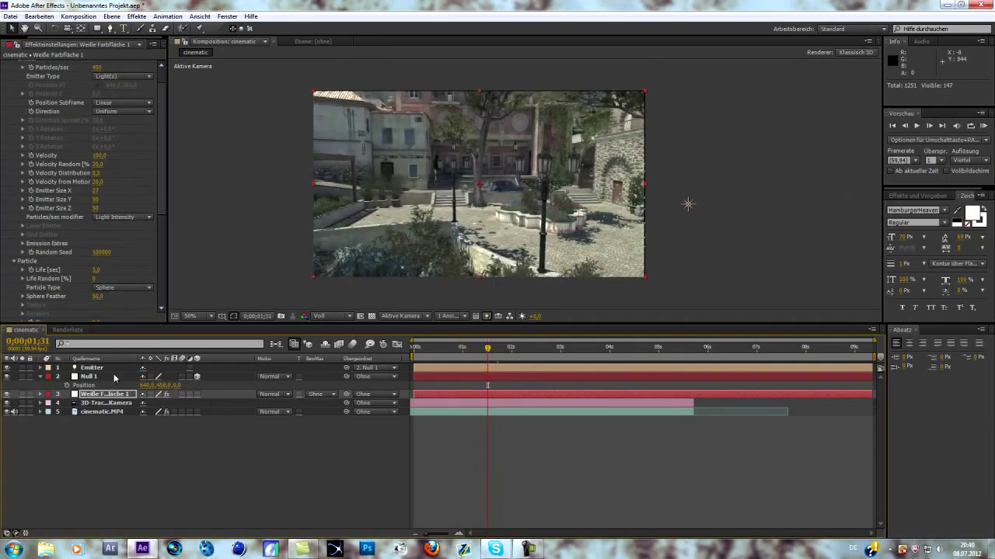
Slide Null 1's Position X to the left at the current frame
{"action": "left_click", "coordinate": [90, 383]}
{"action": "mouse_move", "coordinate": [160, 386]}
{"action": "left_mouse_down"}
{"action": "mouse_move", "coordinate": [181, 385]}
{"action": "mouse_move", "coordinate": [157, 394]}
{"action": "mouse_move", "coordinate": [124, 385]}
{"action": "left_mouse_up"}
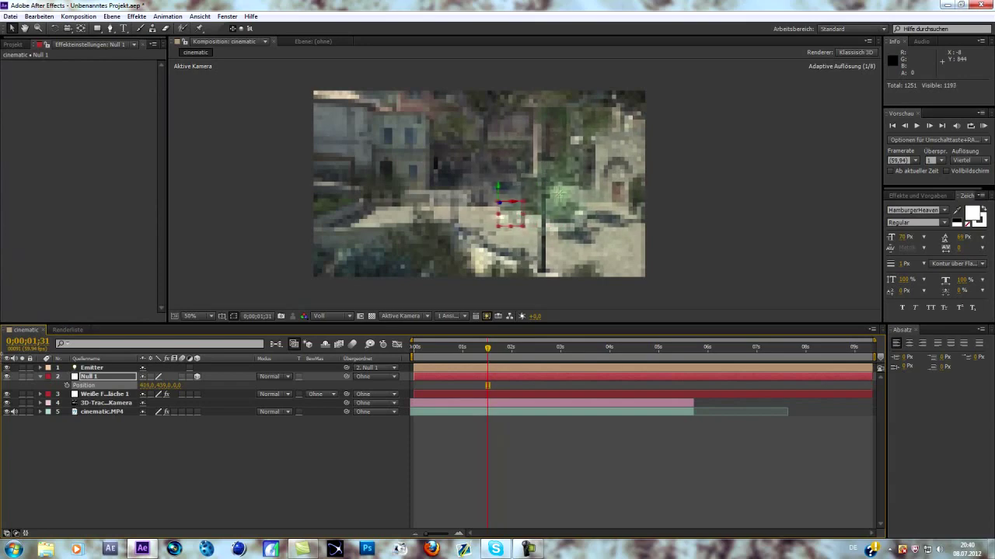
{"action": "left_click_drag", "start_coordinate": [146, 386], "coordinate": [29, 385]}
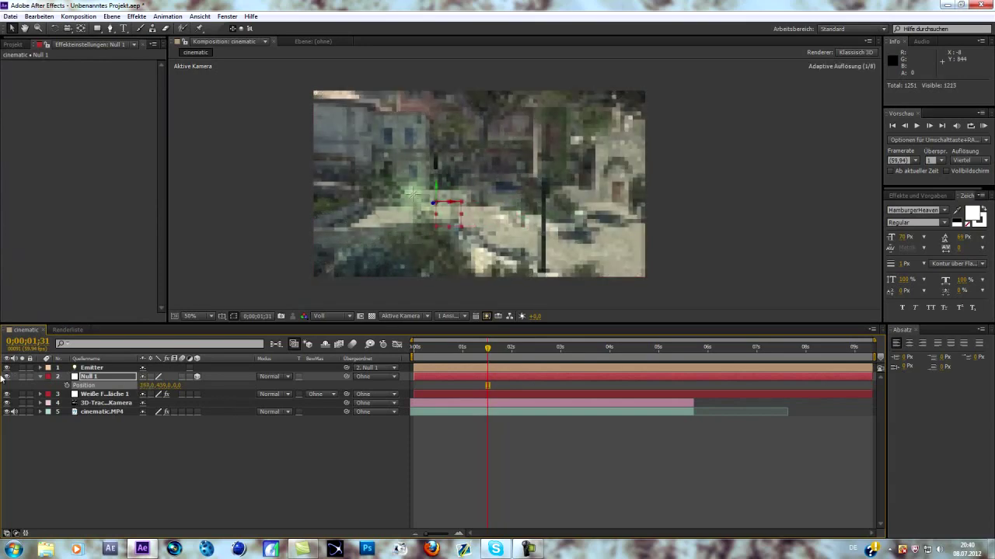
{"action": "left_click_drag", "start_coordinate": [148, 390], "coordinate": [145, 399]}
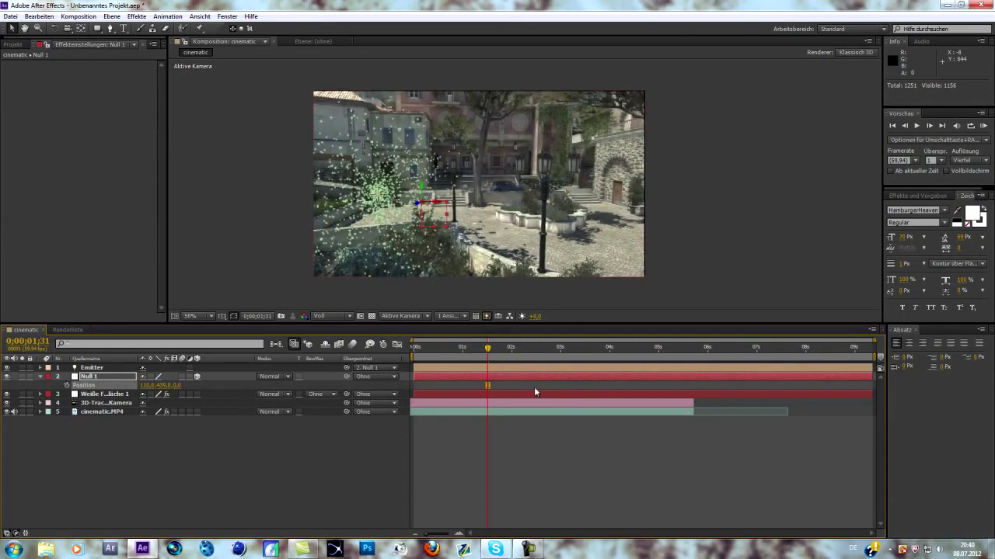
At 0;00;00;23, push Null 1 past the left edge to about -1398 on X
{"action": "left_click_drag", "start_coordinate": [488, 349], "coordinate": [434, 351]}
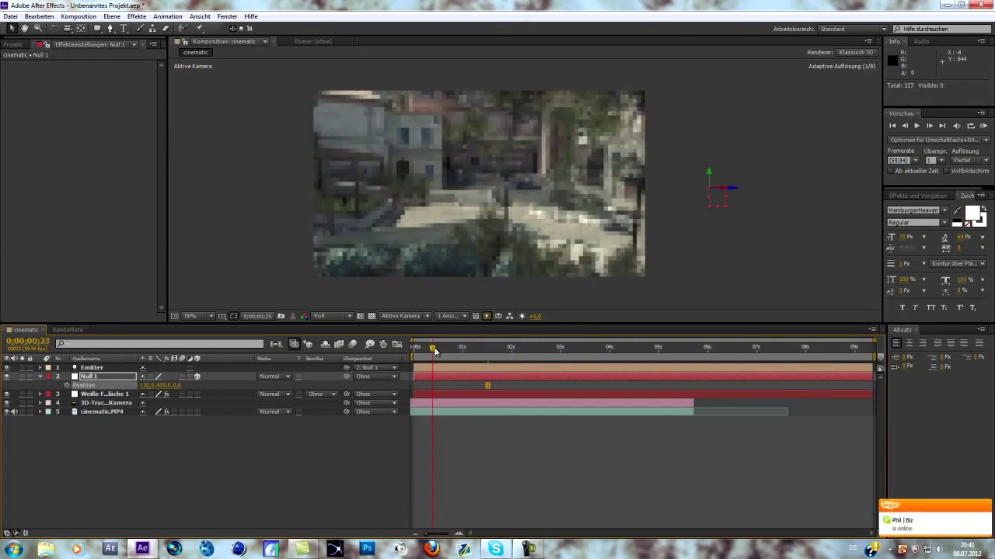
{"action": "left_click_drag", "start_coordinate": [146, 388], "coordinate": [43, 376]}
{"action": "left_click_drag", "start_coordinate": [153, 384], "coordinate": [67, 386]}
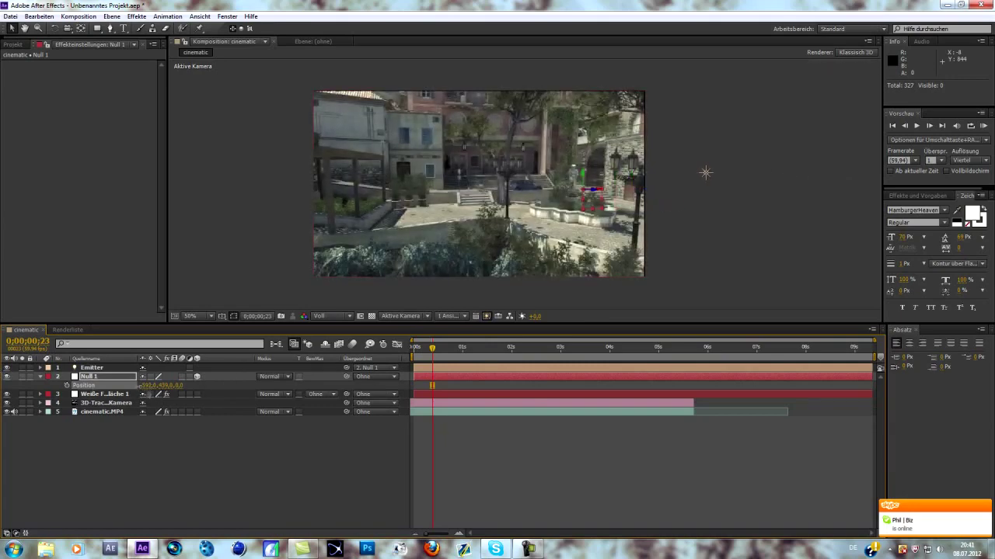
{"action": "left_click_drag", "start_coordinate": [148, 388], "coordinate": [101, 400]}
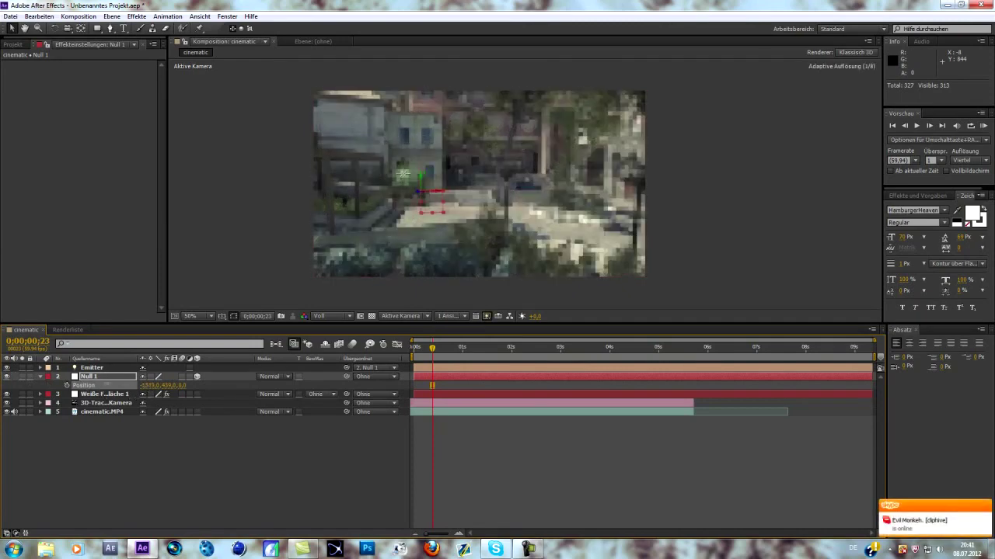
{"action": "left_click_drag", "start_coordinate": [438, 354], "coordinate": [418, 354]}
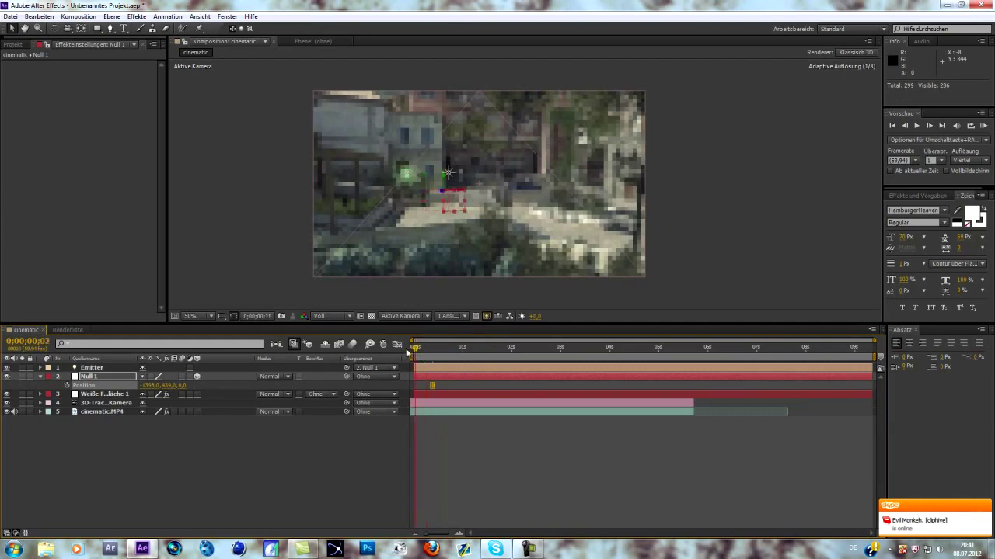
Start Null 1's Position keyframes and drag it right into the scene at a later frame
{"action": "left_click", "coordinate": [67, 386]}
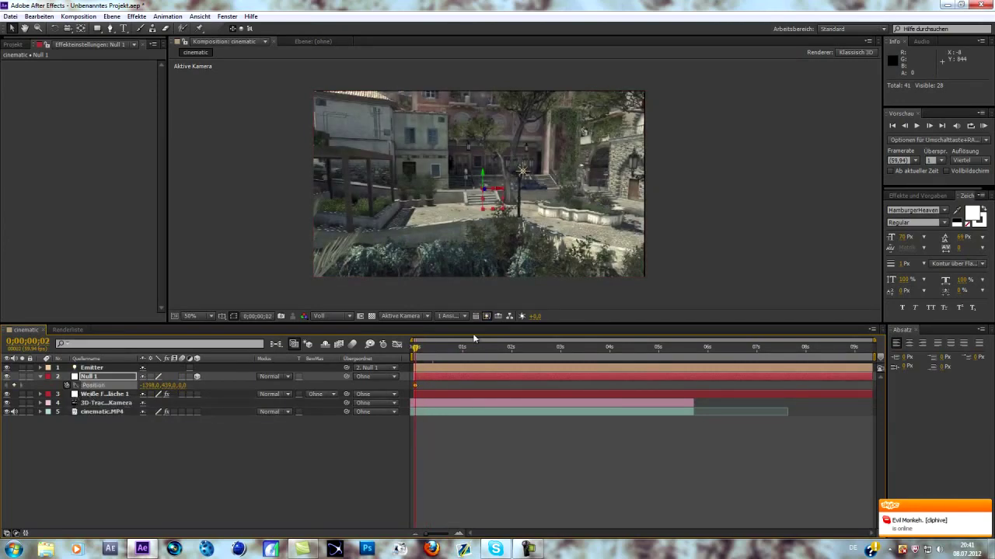
{"action": "left_click_drag", "start_coordinate": [415, 352], "coordinate": [454, 354]}
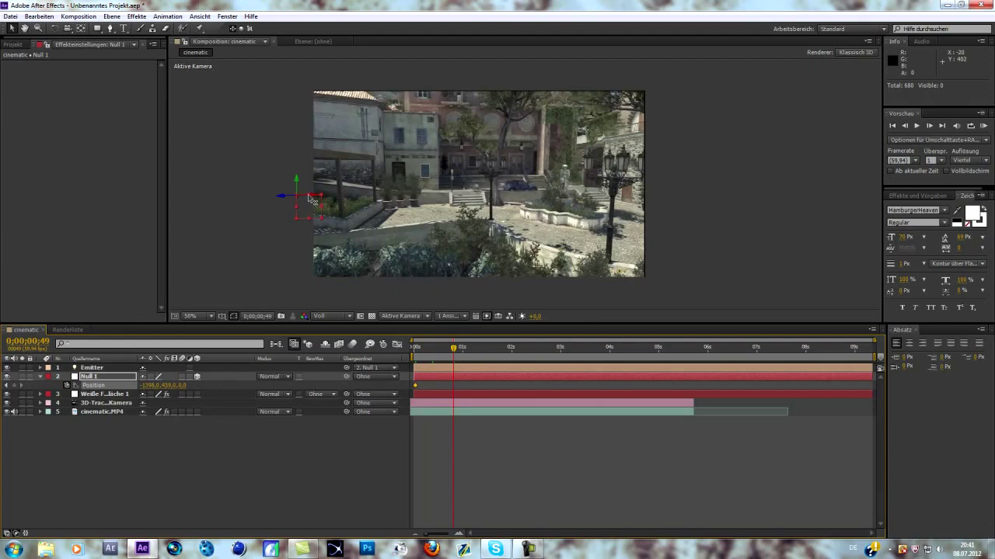
{"action": "mouse_move", "coordinate": [311, 200]}
{"action": "left_mouse_down"}
{"action": "mouse_move", "coordinate": [334, 190]}
{"action": "mouse_move", "coordinate": [537, 204]}
{"action": "left_mouse_up"}
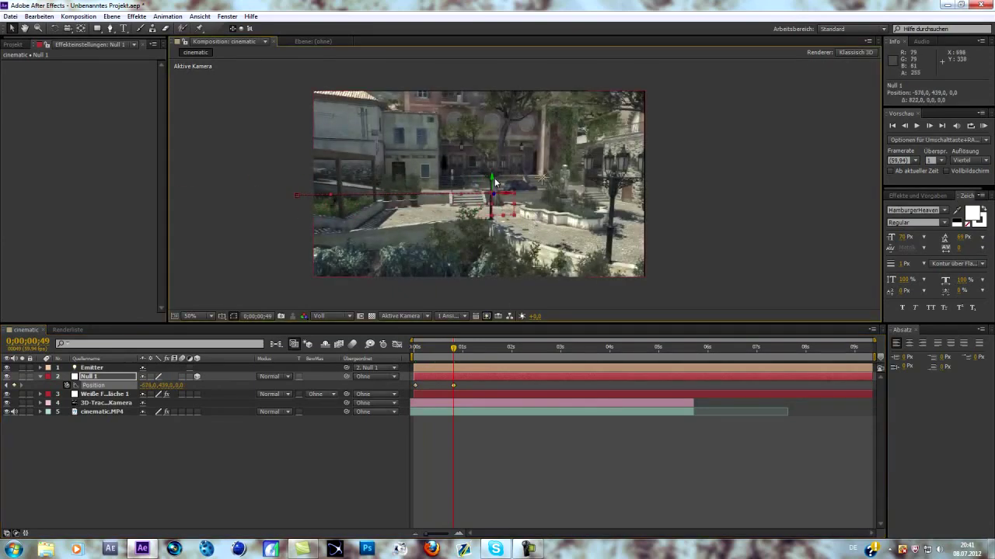
{"action": "left_click", "coordinate": [491, 154]}
{"action": "key", "text": "ctrl+z"}
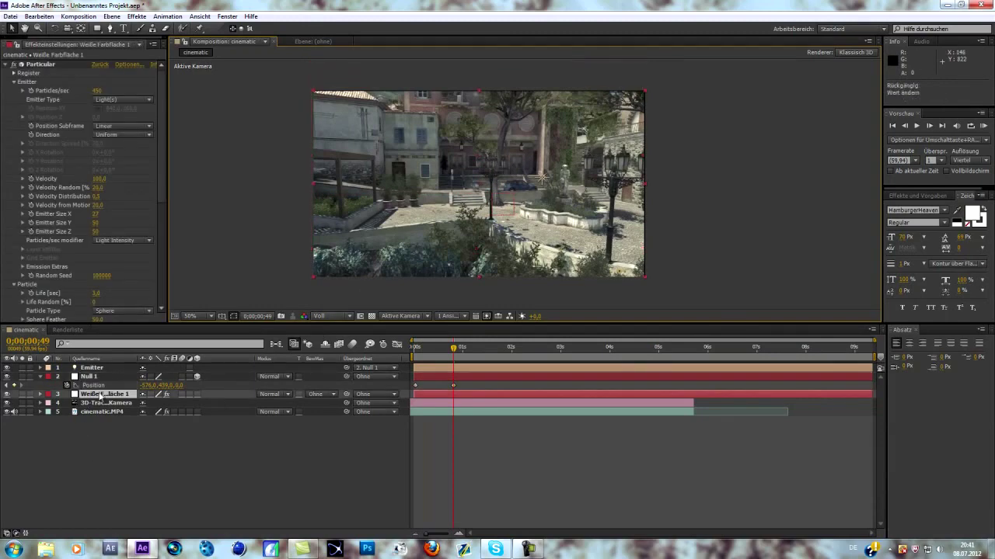
Raise Null 1 and move it further right, adding another Position keyframe near 1;20
{"action": "left_click", "coordinate": [91, 378]}
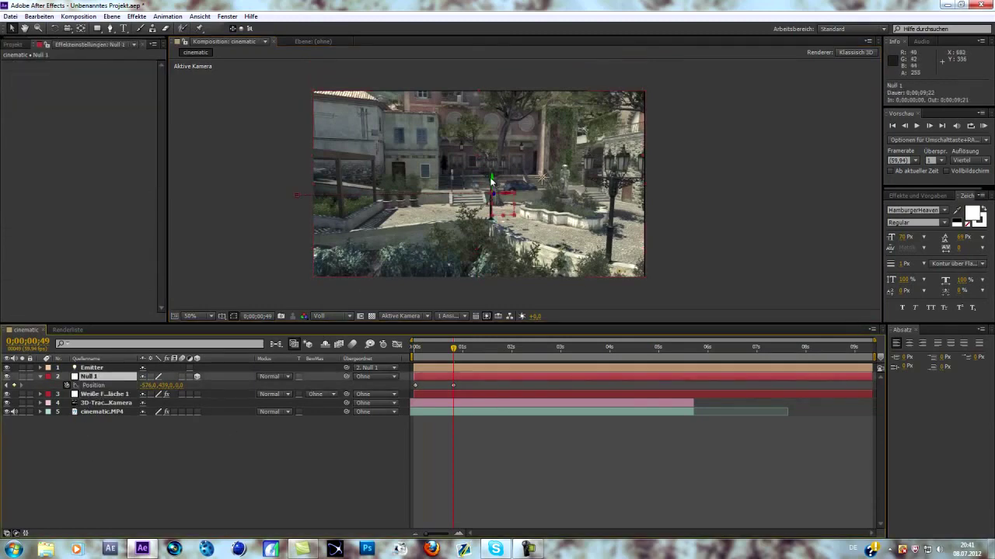
{"action": "left_click_drag", "start_coordinate": [492, 186], "coordinate": [492, 155]}
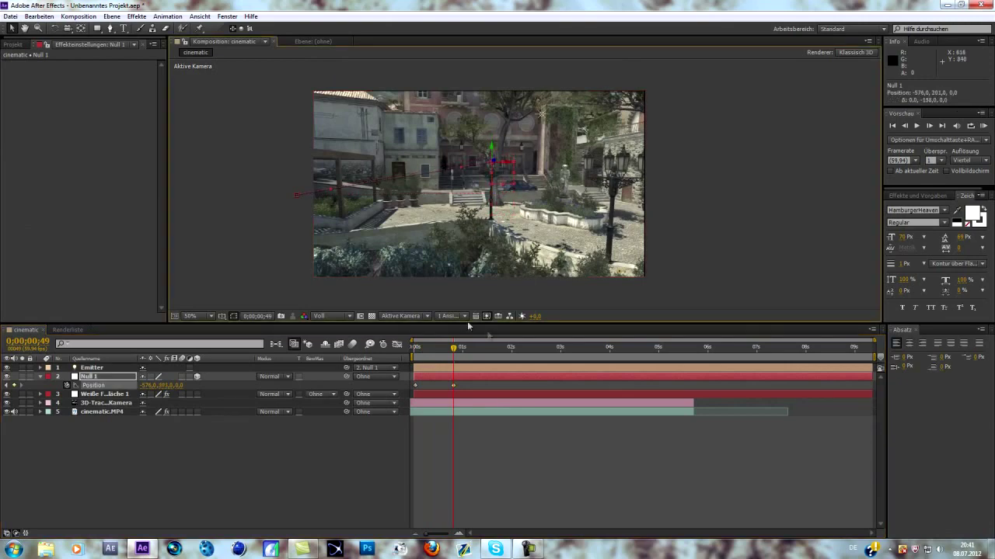
{"action": "key", "text": "space"}
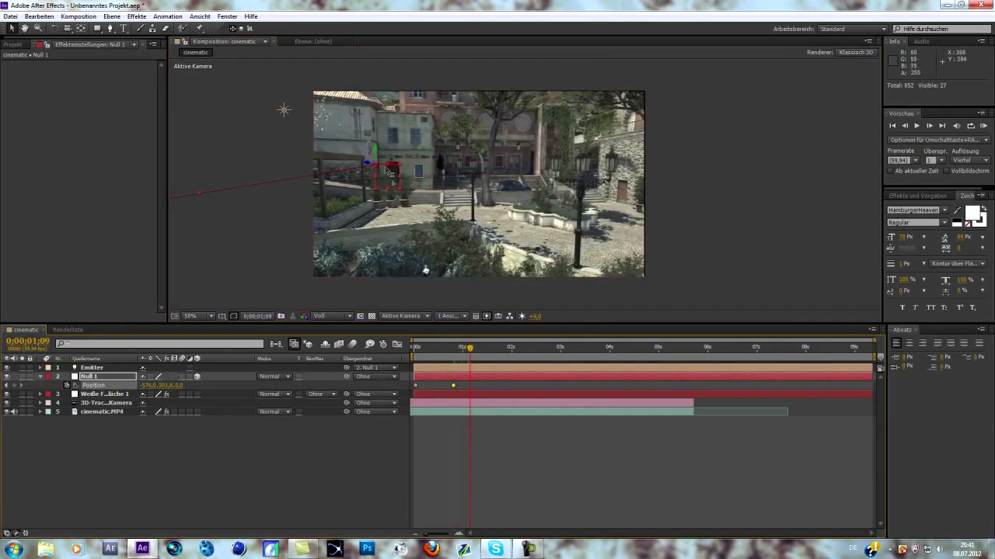
{"action": "mouse_move", "coordinate": [392, 164]}
{"action": "left_mouse_down"}
{"action": "mouse_move", "coordinate": [571, 165]}
{"action": "mouse_move", "coordinate": [551, 201]}
{"action": "left_mouse_up"}
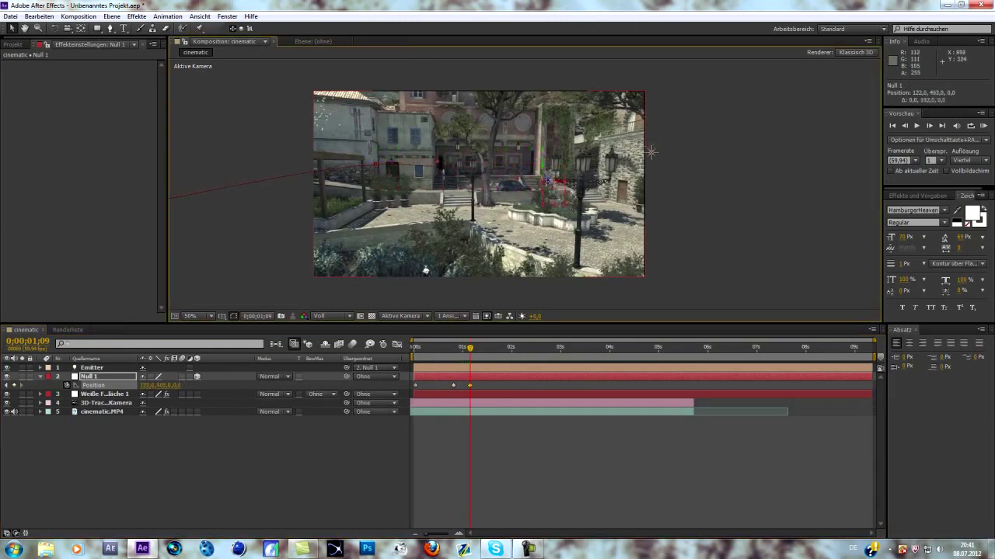
{"action": "left_click_drag", "start_coordinate": [470, 349], "coordinate": [487, 354]}
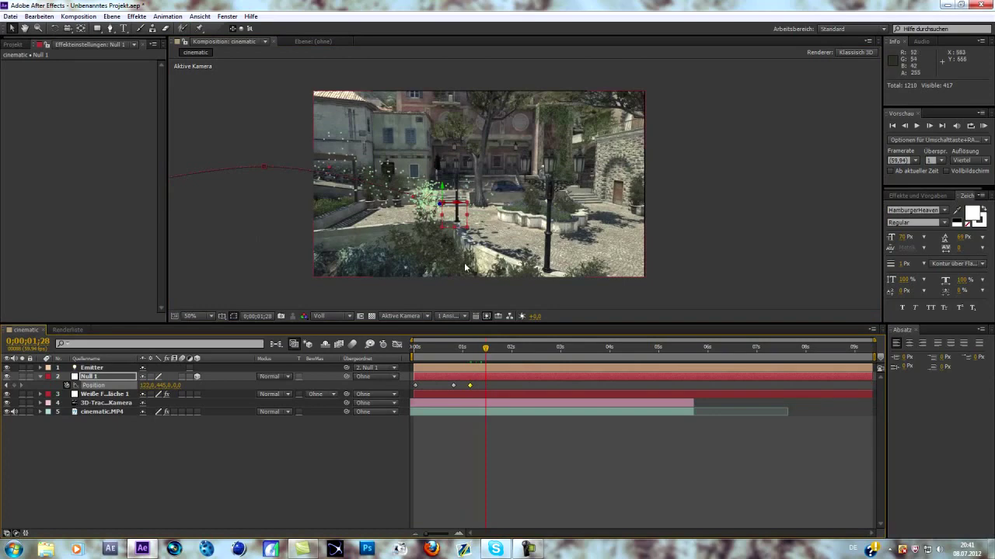
{"action": "left_click_drag", "start_coordinate": [487, 351], "coordinate": [480, 352]}
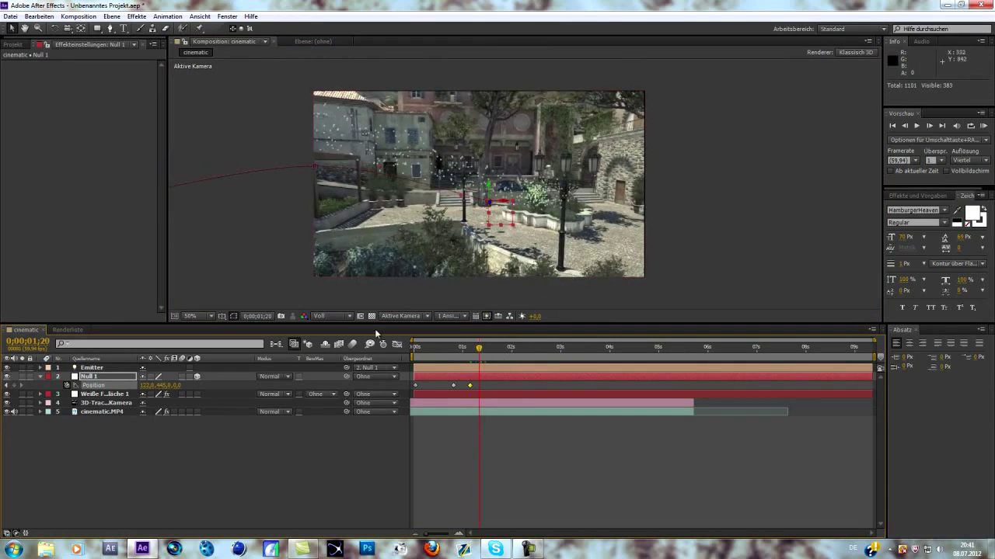
{"action": "left_click", "coordinate": [97, 396]}
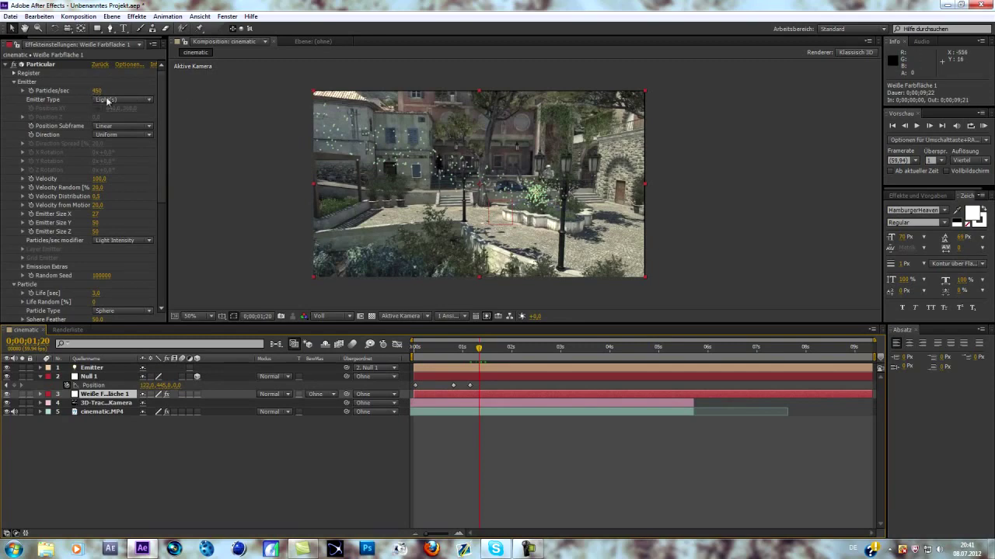
Scrub Particular's Particles/sec up to 8050 and move ahead to preview the denser trail
{"action": "left_click_drag", "start_coordinate": [97, 91], "coordinate": [160, 92]}
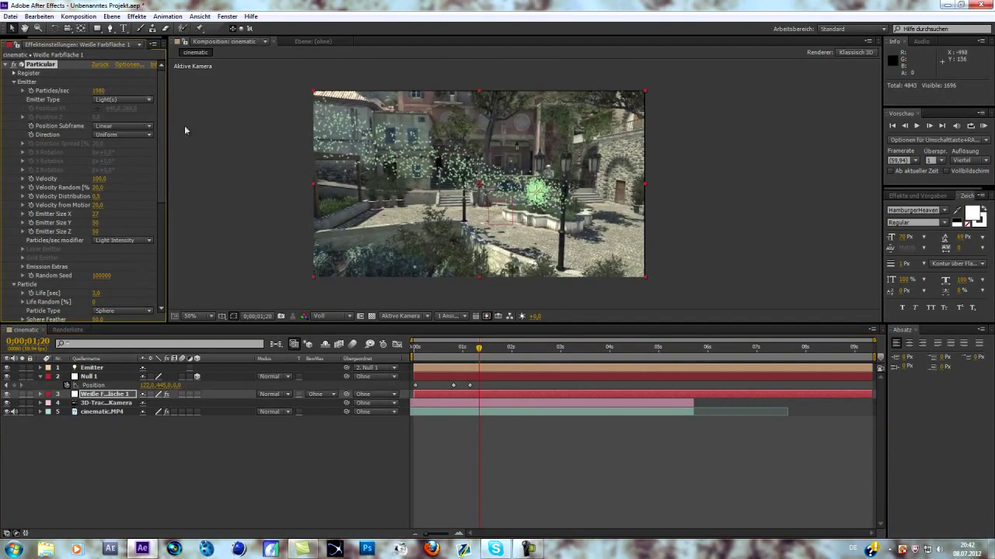
{"action": "left_click_drag", "start_coordinate": [98, 91], "coordinate": [155, 91]}
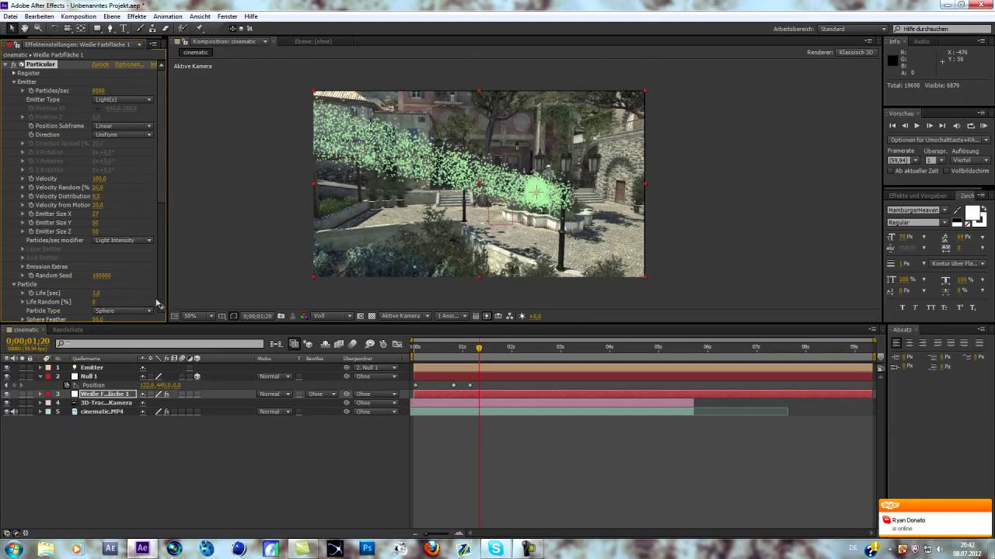
{"action": "left_click_drag", "start_coordinate": [479, 348], "coordinate": [495, 359]}
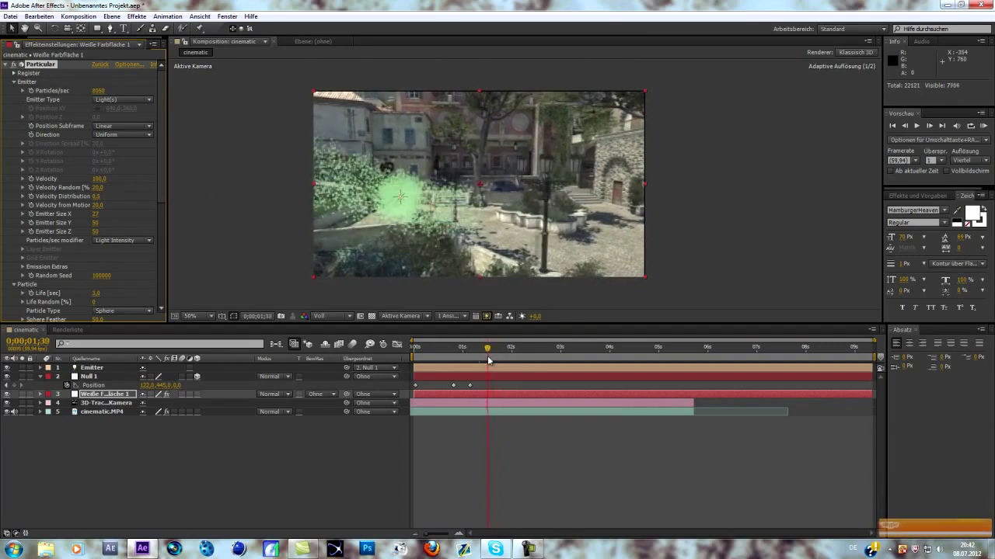
Key Null 1 moving right and up, then reposition it at 1;52, undoing an accidental particle-layer change
{"action": "left_click", "coordinate": [96, 378]}
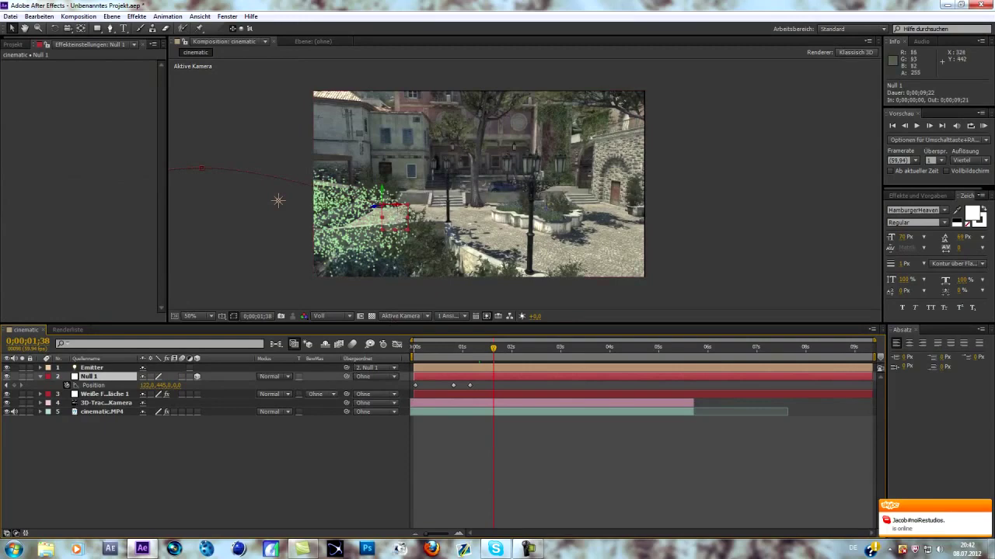
{"action": "left_click_drag", "start_coordinate": [394, 210], "coordinate": [574, 219]}
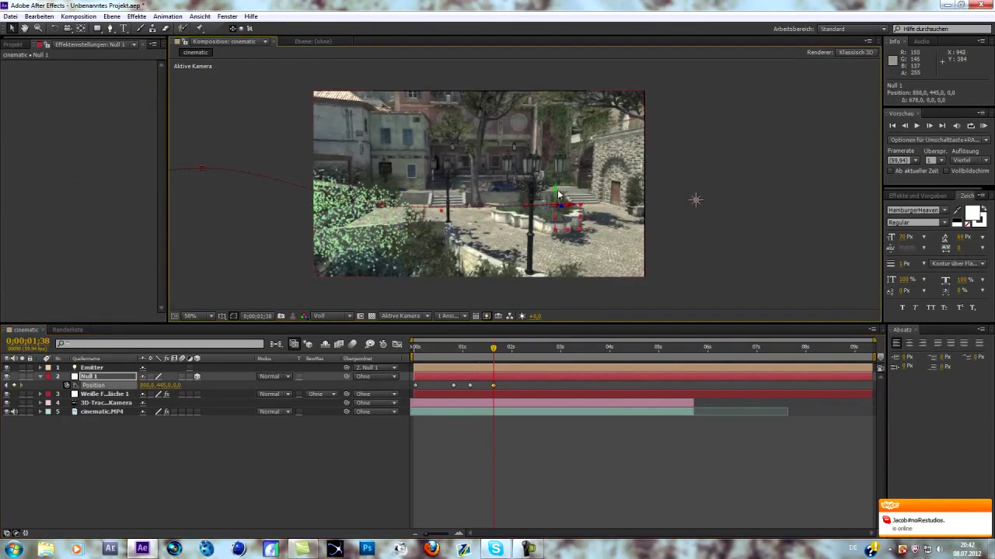
{"action": "left_click_drag", "start_coordinate": [560, 206], "coordinate": [559, 167]}
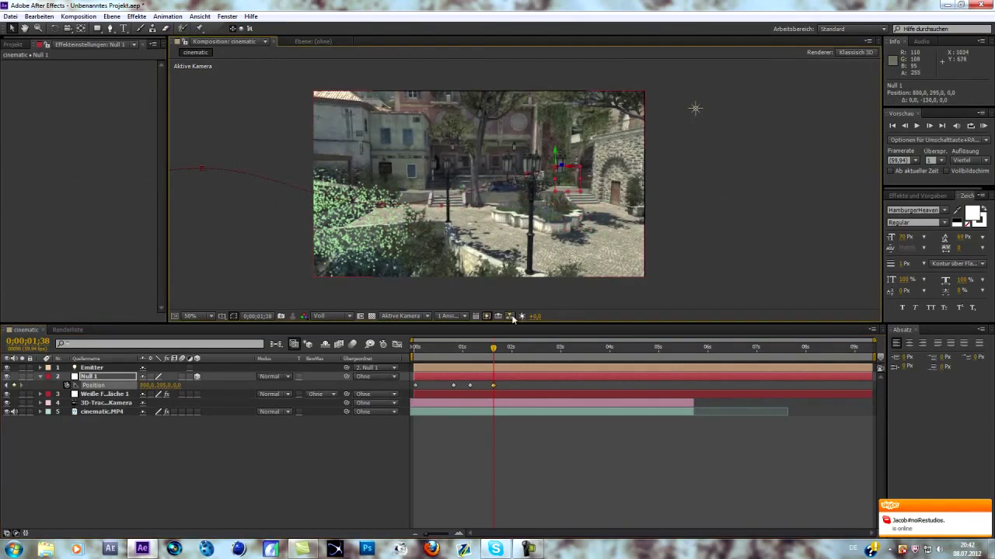
{"action": "left_click_drag", "start_coordinate": [497, 349], "coordinate": [505, 349]}
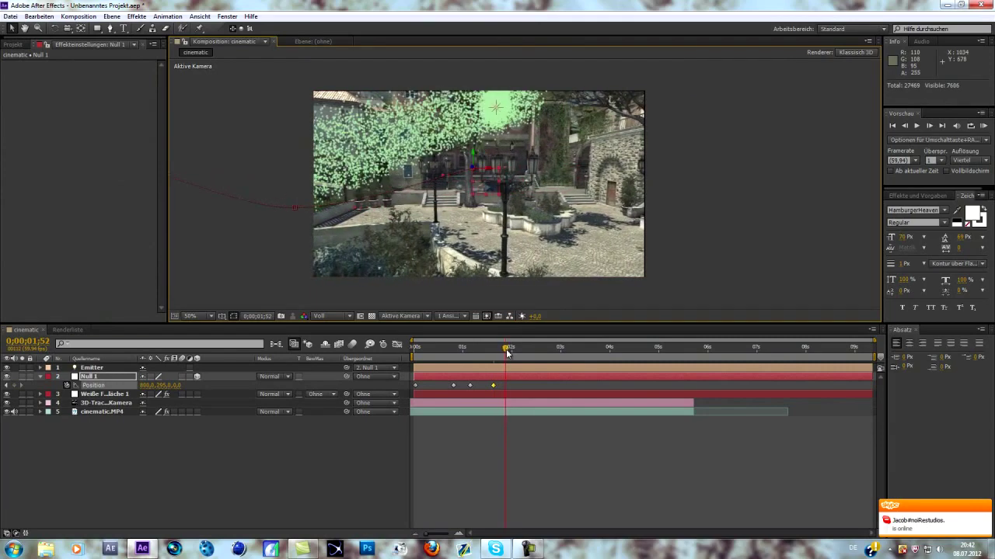
{"action": "mouse_move", "coordinate": [477, 157]}
{"action": "left_mouse_down"}
{"action": "mouse_move", "coordinate": [532, 162]}
{"action": "mouse_move", "coordinate": [576, 184]}
{"action": "mouse_move", "coordinate": [595, 153]}
{"action": "left_mouse_up"}
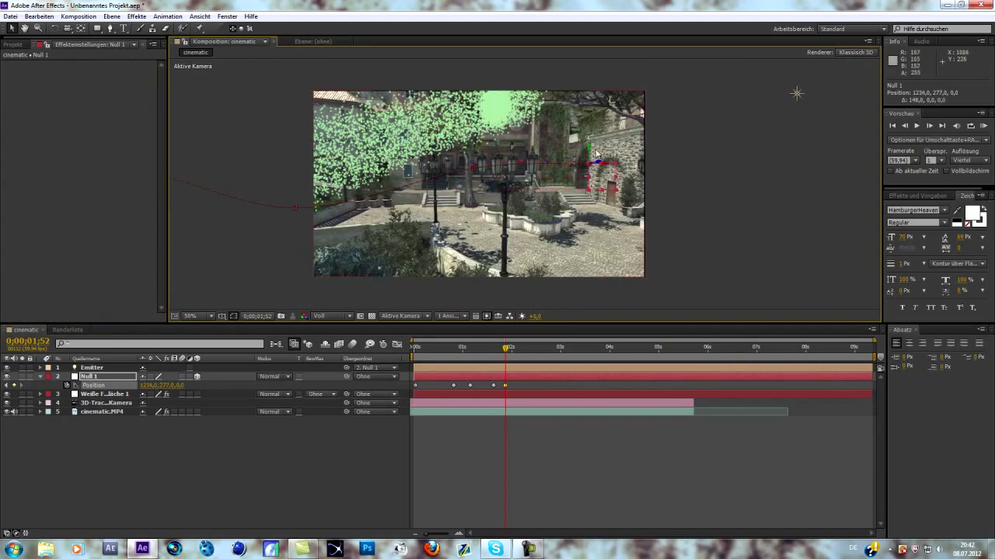
{"action": "left_click", "coordinate": [596, 159]}
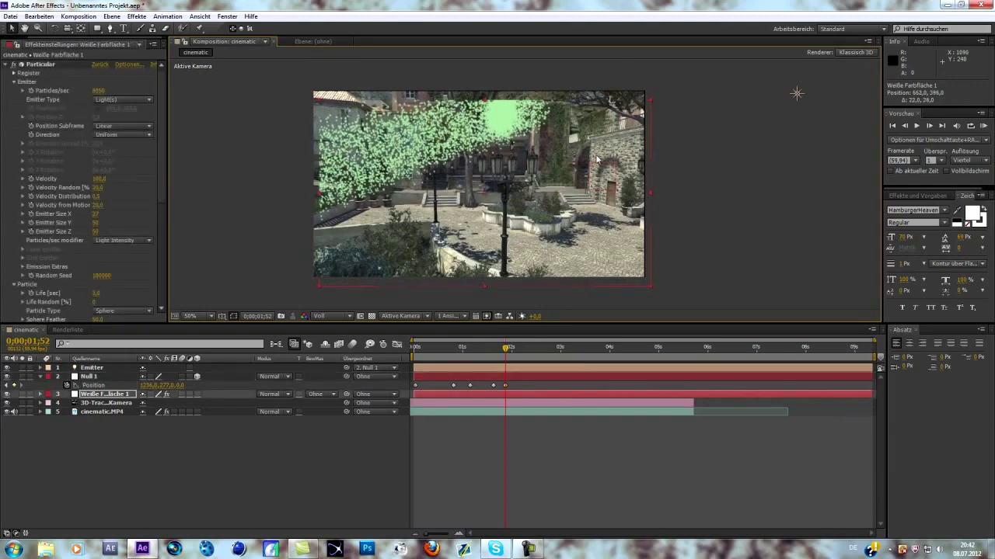
{"action": "key", "text": "ctrl+z"}
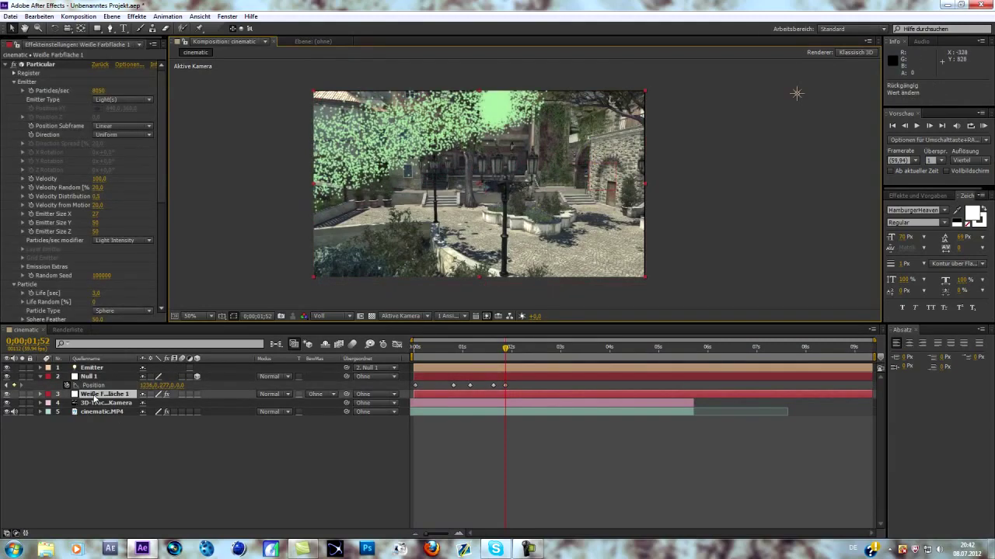
Lower Null 1, key it further left at about 2 seconds, and raise it at 2;02
{"action": "left_click", "coordinate": [91, 378]}
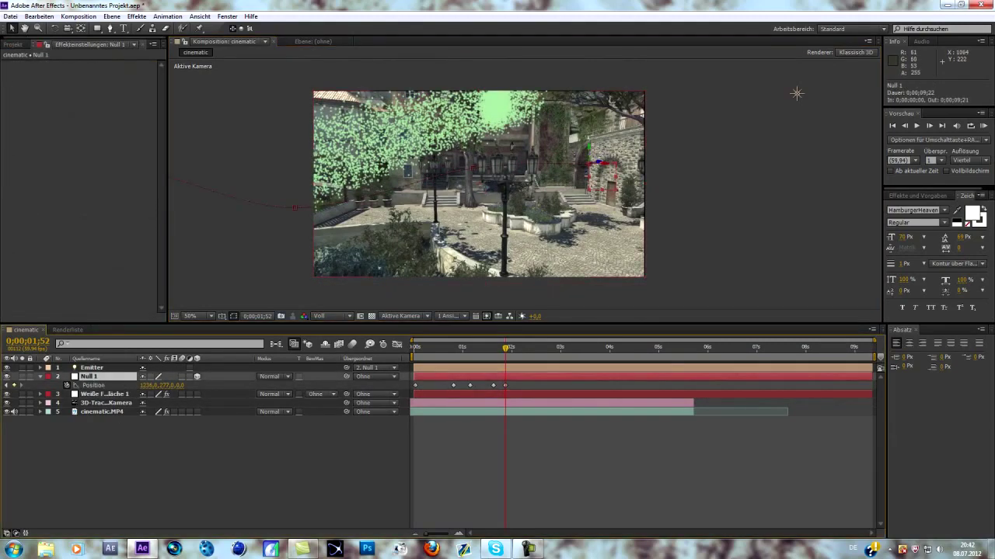
{"action": "mouse_move", "coordinate": [797, 93]}
{"action": "left_mouse_down"}
{"action": "mouse_move", "coordinate": [797, 242]}
{"action": "mouse_move", "coordinate": [737, 241]}
{"action": "left_mouse_up"}
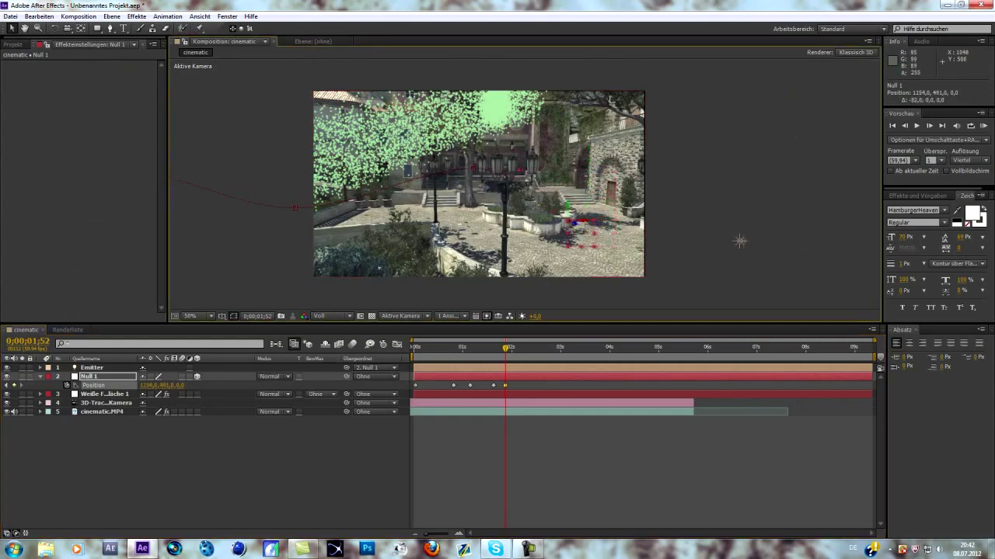
{"action": "left_click_drag", "start_coordinate": [507, 351], "coordinate": [512, 360]}
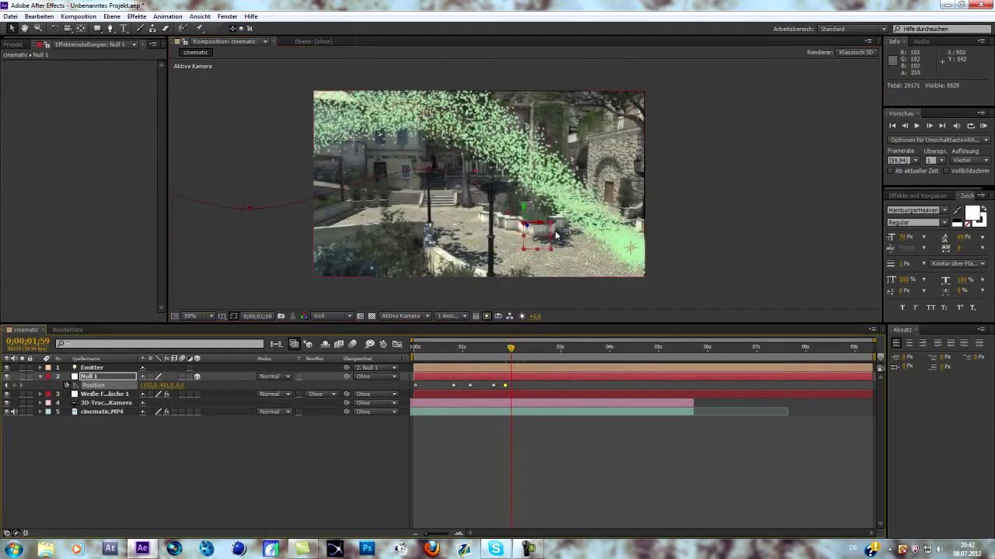
{"action": "left_click_drag", "start_coordinate": [536, 233], "coordinate": [440, 233]}
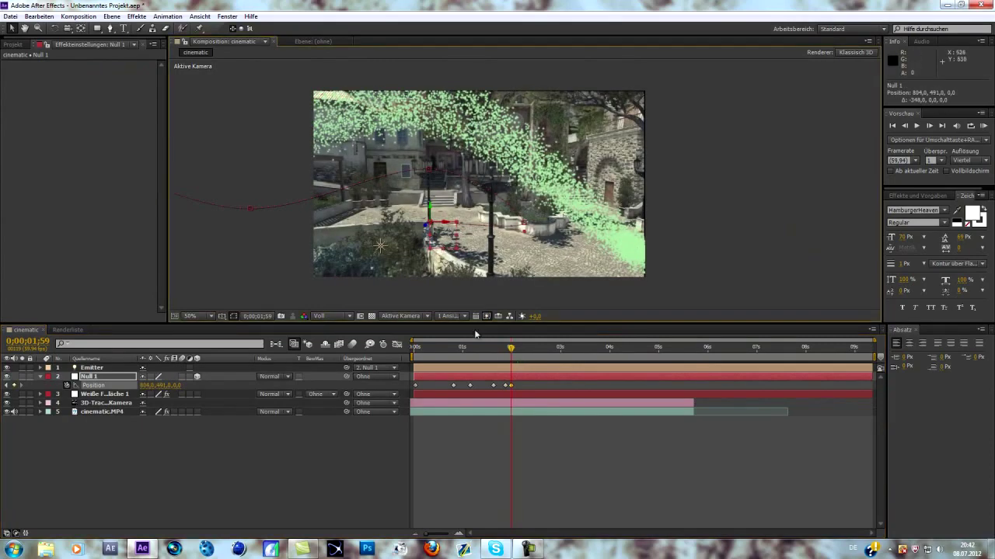
{"action": "left_click_drag", "start_coordinate": [512, 351], "coordinate": [513, 352]}
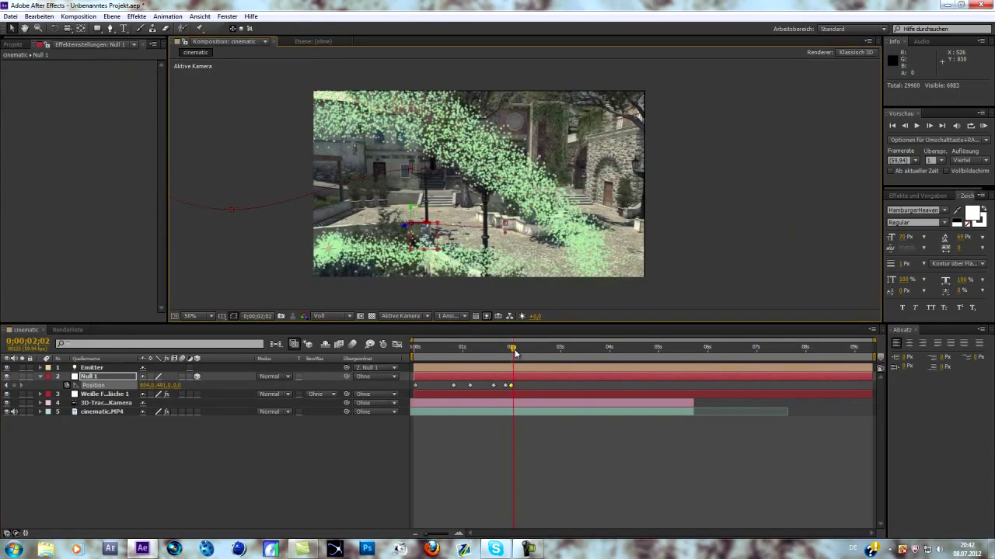
{"action": "left_click_drag", "start_coordinate": [409, 211], "coordinate": [409, 163]}
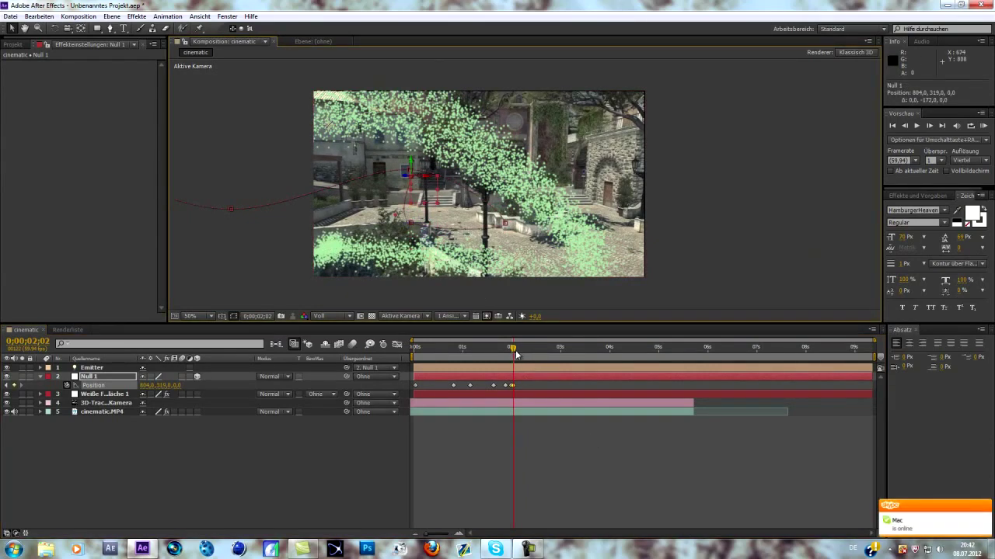
Key Null 1 moving right at 2;09 and far right (about 2066) at 2;31, then preview
{"action": "left_click_drag", "start_coordinate": [516, 354], "coordinate": [519, 355]}
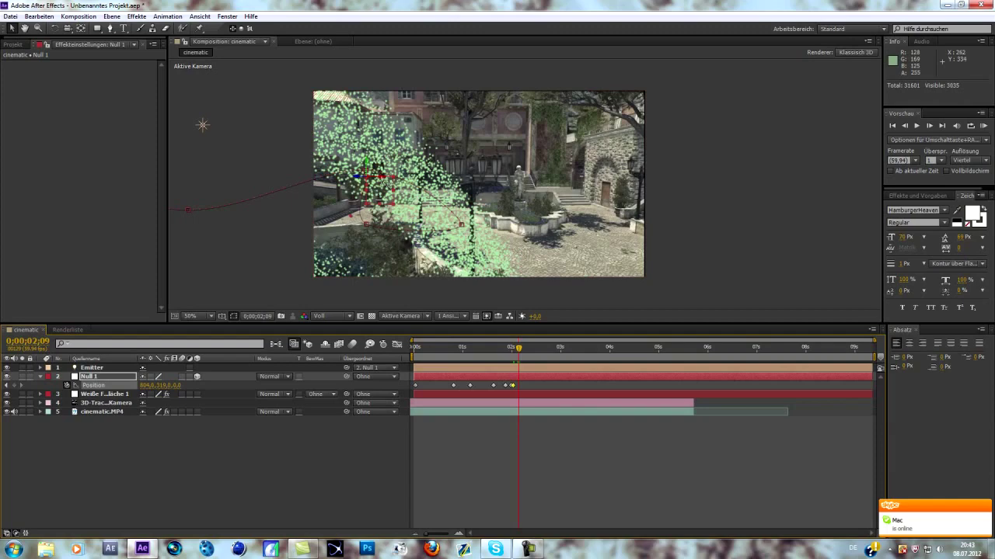
{"action": "left_click_drag", "start_coordinate": [366, 177], "coordinate": [463, 178]}
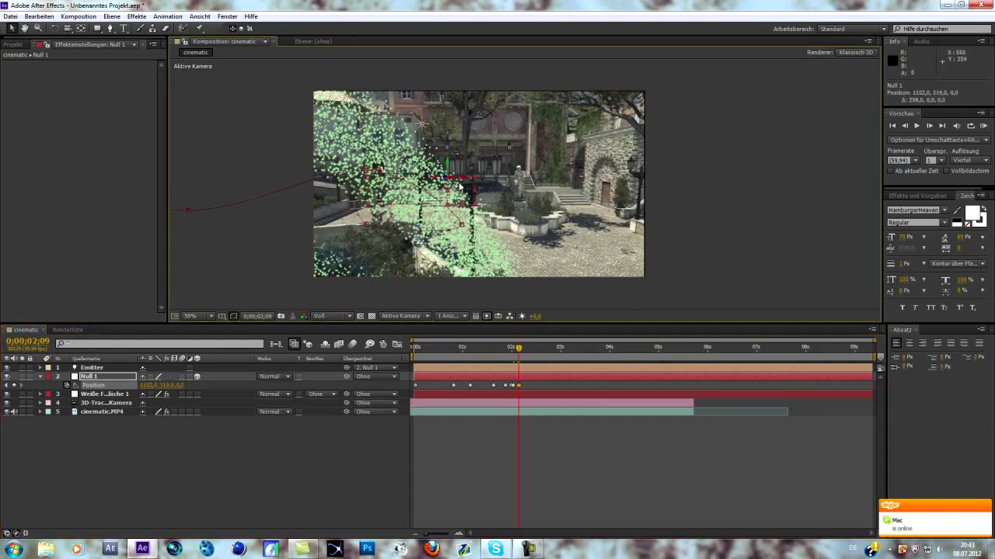
{"action": "left_click", "coordinate": [447, 113]}
{"action": "key", "text": "ctrl+z"}
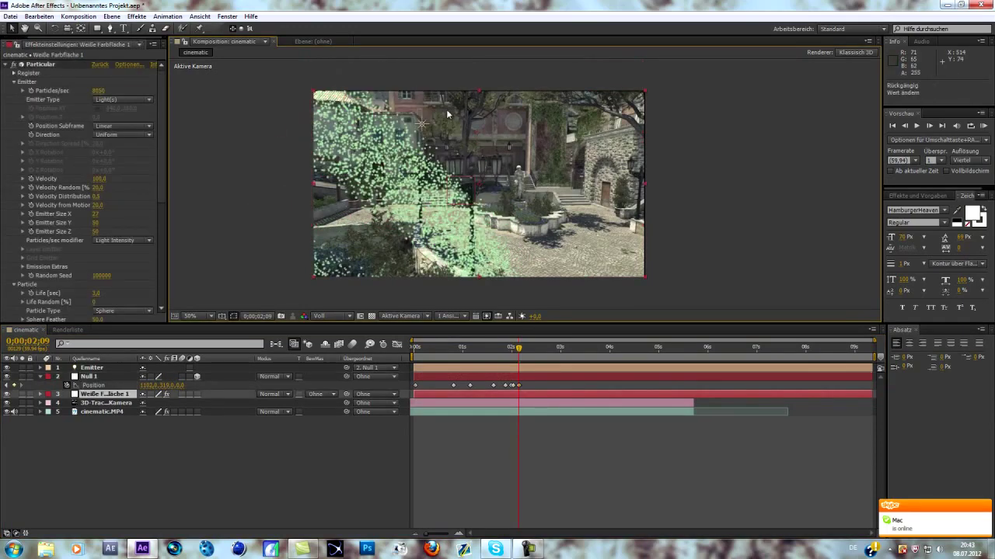
{"action": "left_click", "coordinate": [90, 376]}
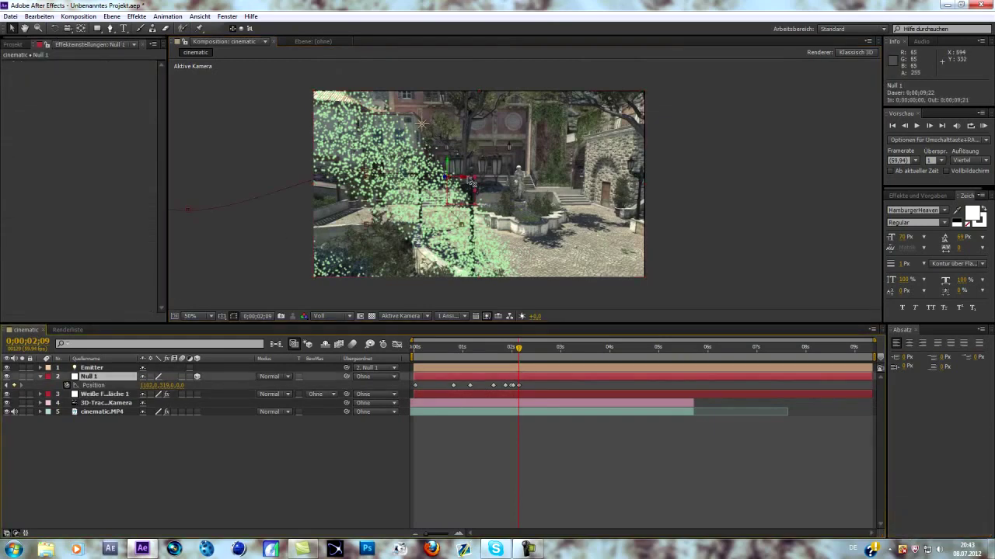
{"action": "left_click_drag", "start_coordinate": [471, 182], "coordinate": [538, 186]}
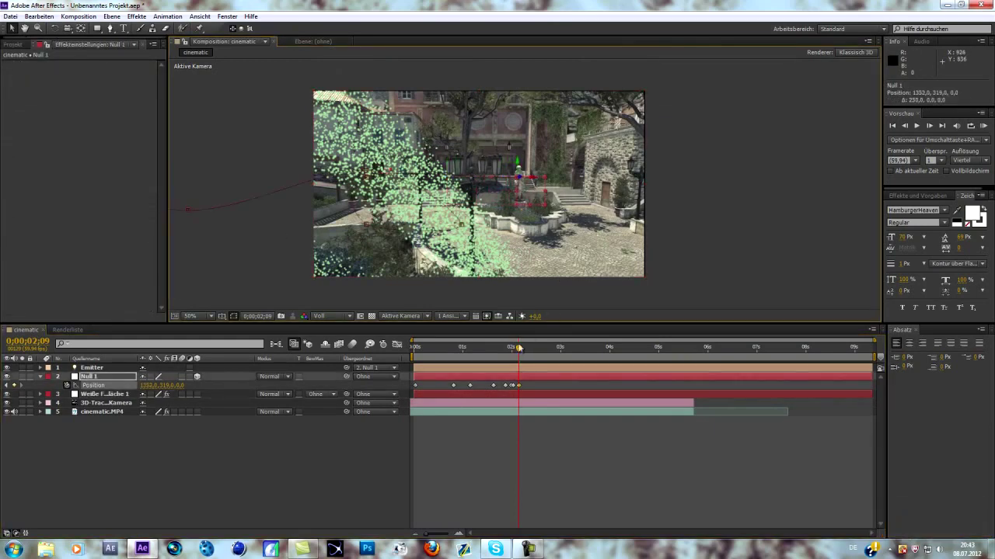
{"action": "left_click_drag", "start_coordinate": [521, 352], "coordinate": [536, 349]}
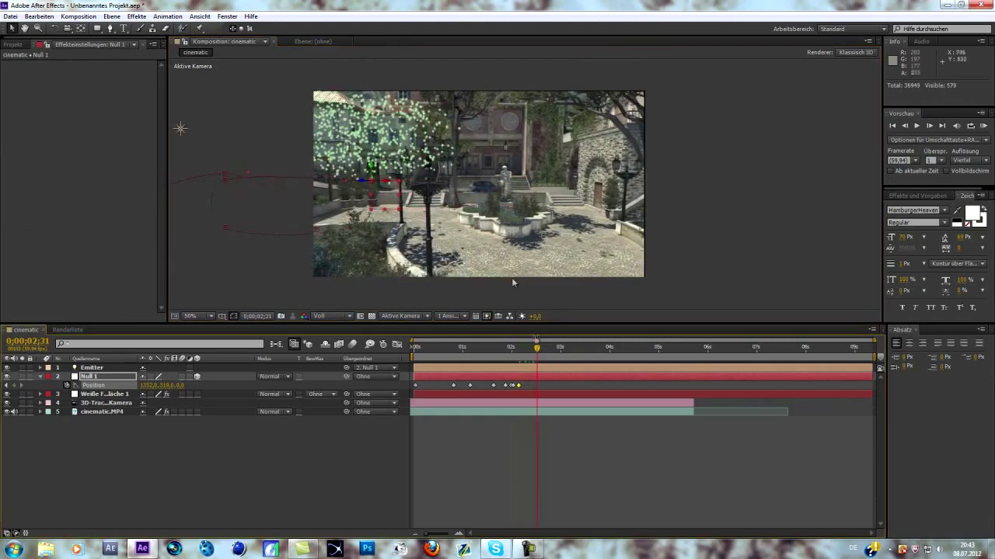
{"action": "left_click_drag", "start_coordinate": [387, 184], "coordinate": [589, 187]}
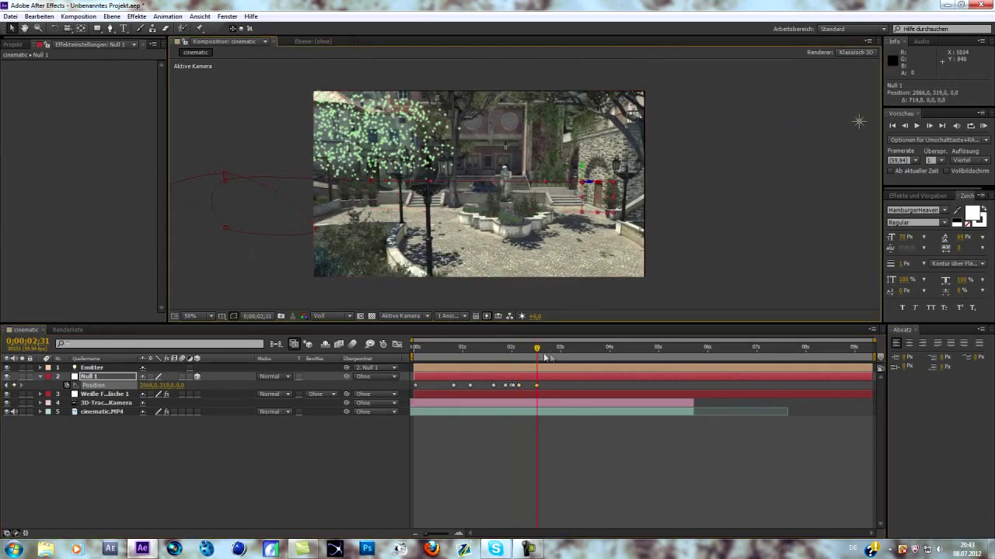
{"action": "left_click_drag", "start_coordinate": [541, 356], "coordinate": [551, 355]}
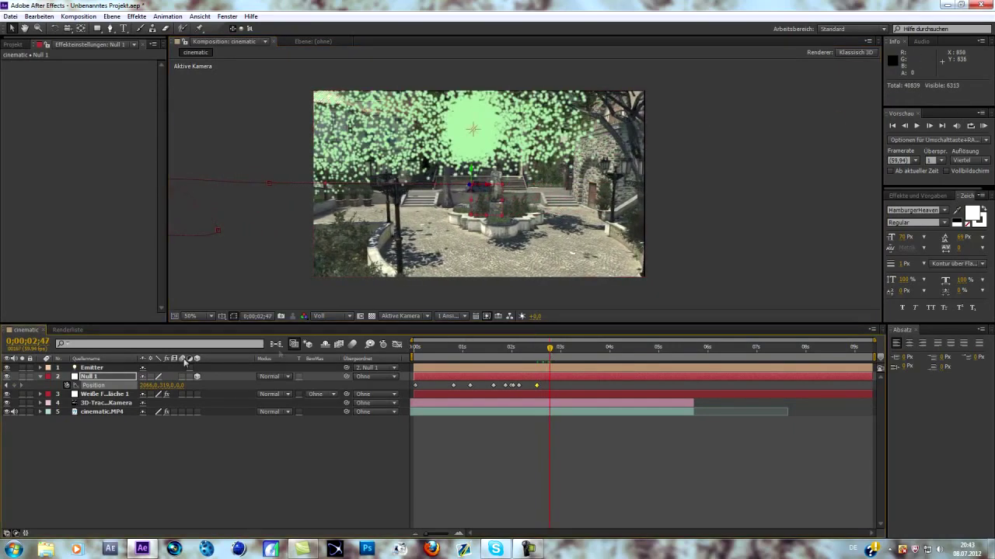
On Weiße Farbfläche 1, lower Particles/sec to 1410 and set emitter size Y and depth to 0
{"action": "left_click", "coordinate": [107, 394]}
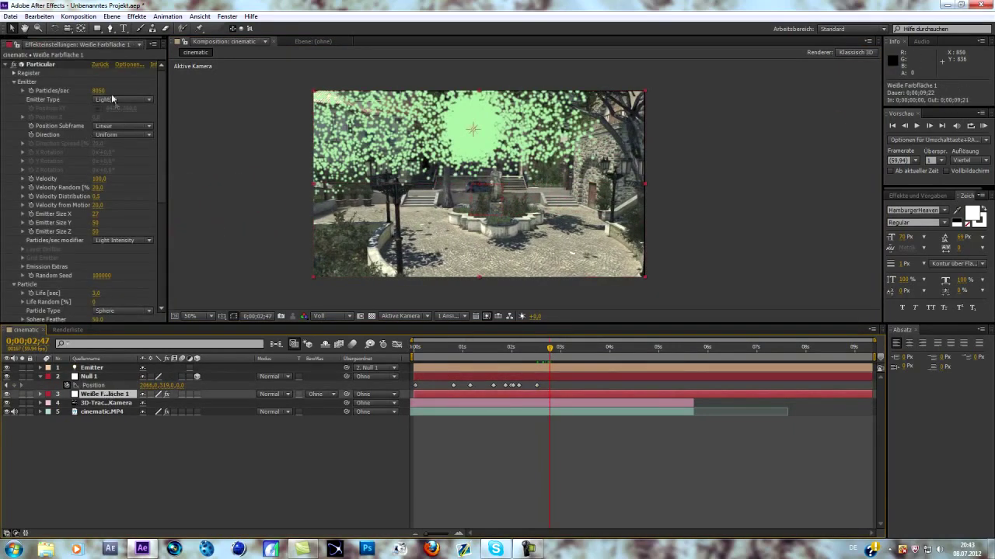
{"action": "mouse_move", "coordinate": [98, 91]}
{"action": "left_mouse_down"}
{"action": "mouse_move", "coordinate": [114, 97]}
{"action": "mouse_move", "coordinate": [3, 101]}
{"action": "left_mouse_up"}
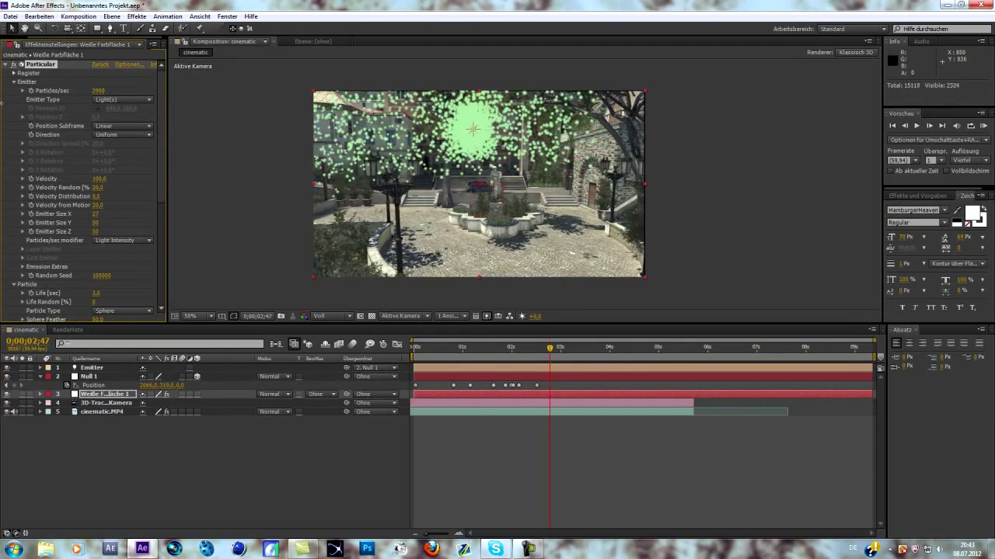
{"action": "mouse_move", "coordinate": [98, 91]}
{"action": "left_mouse_down"}
{"action": "mouse_move", "coordinate": [39, 91]}
{"action": "mouse_move", "coordinate": [73, 91]}
{"action": "left_mouse_up"}
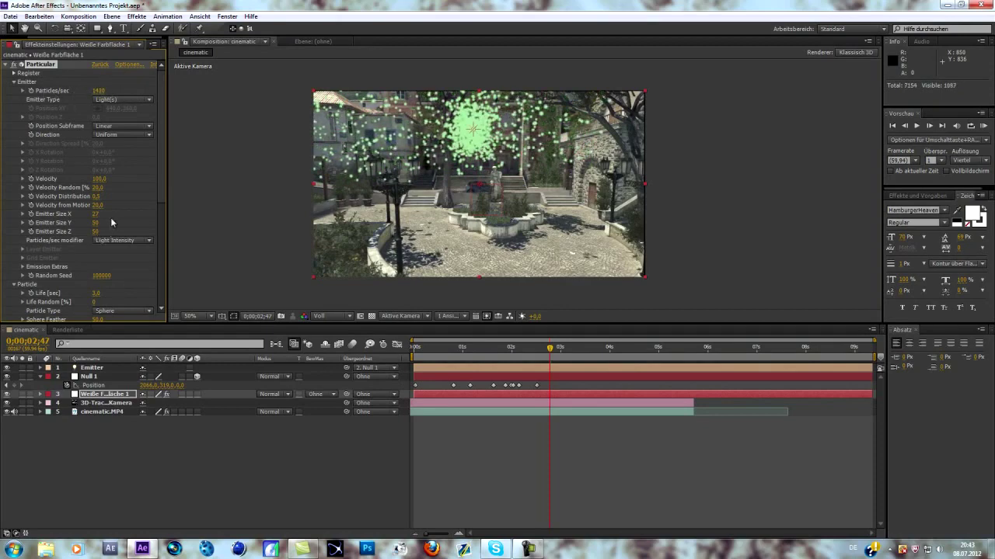
{"action": "left_click_drag", "start_coordinate": [106, 224], "coordinate": [36, 211]}
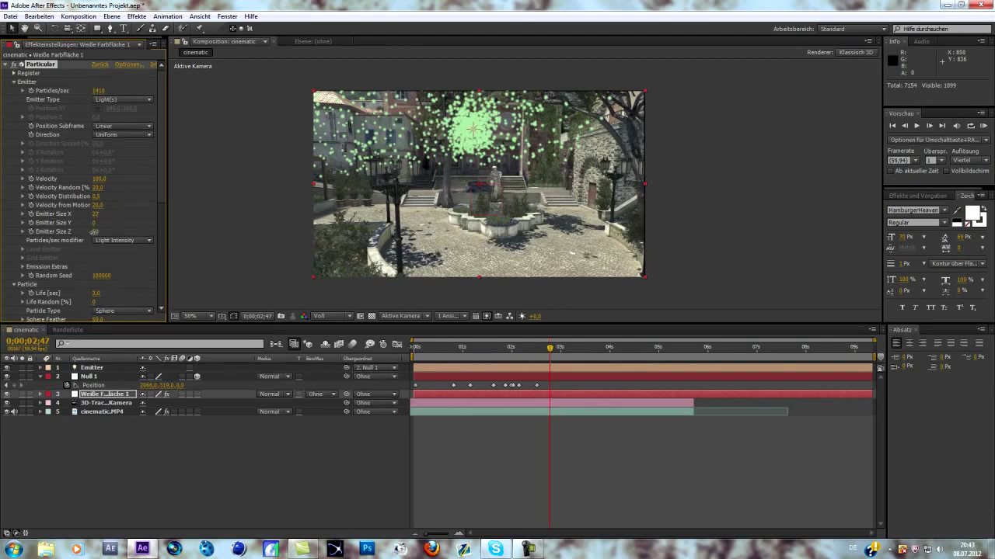
{"action": "left_click_drag", "start_coordinate": [93, 231], "coordinate": [16, 217]}
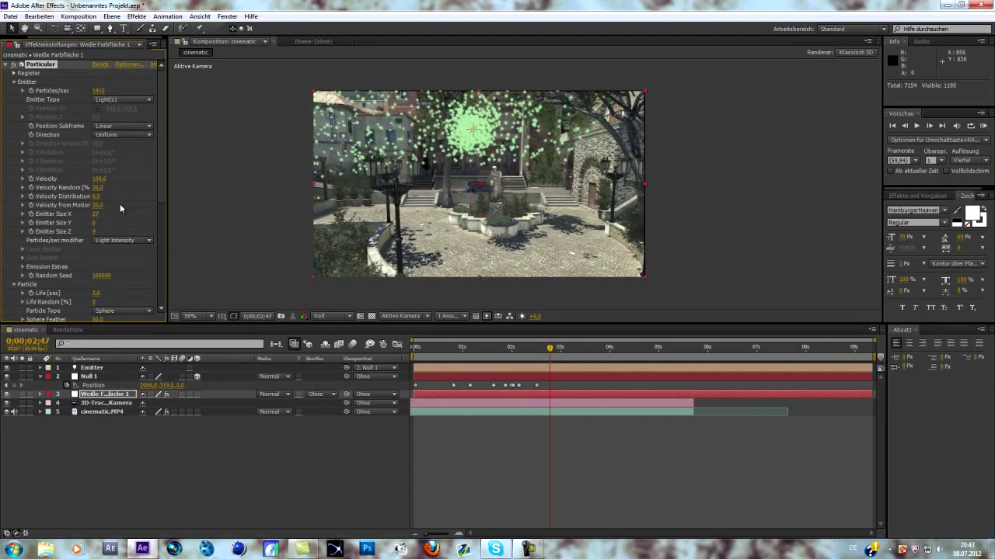
Set Particular's Velocity to about 70 and preview the narrow band at 0;00;02;11
{"action": "left_click_drag", "start_coordinate": [99, 179], "coordinate": [95, 180]}
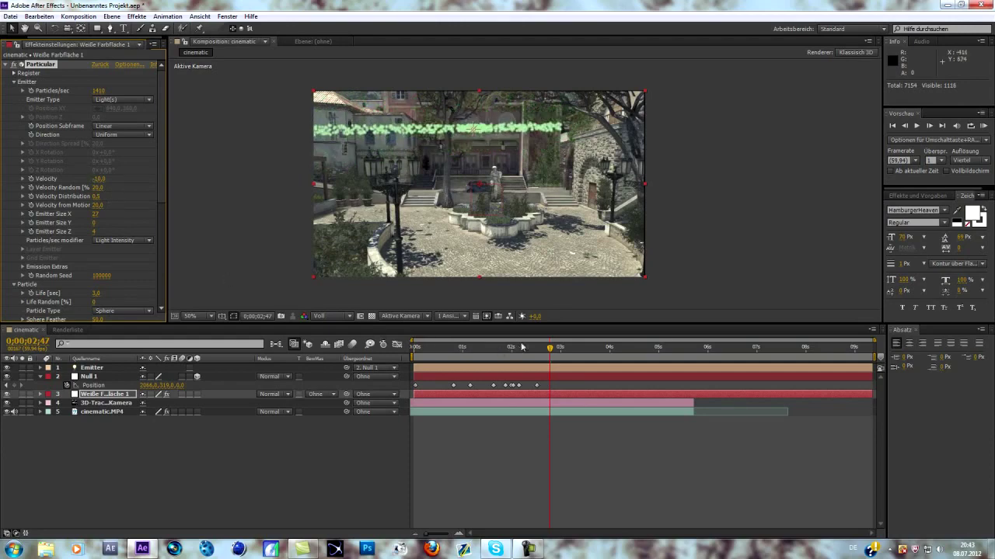
{"action": "left_click_drag", "start_coordinate": [551, 352], "coordinate": [534, 351]}
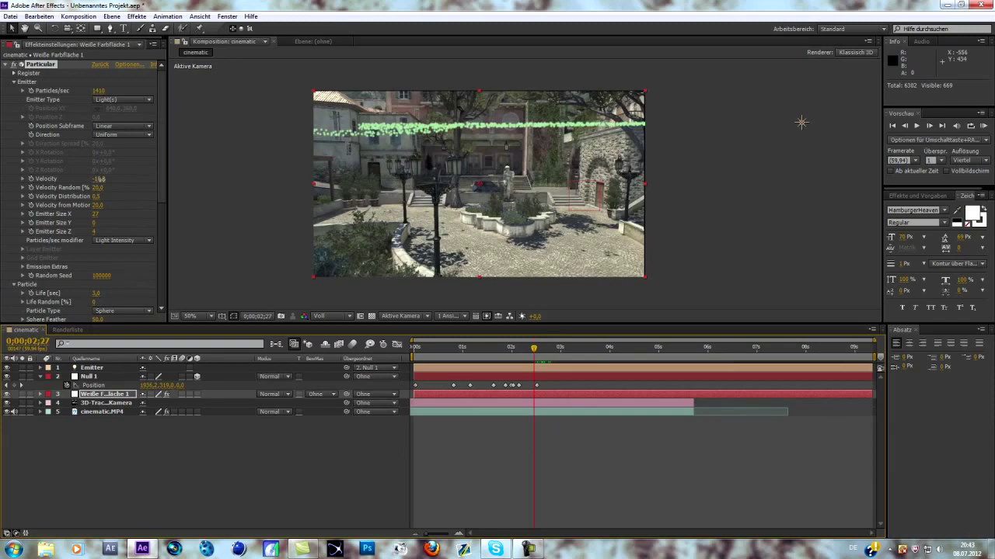
{"action": "left_click_drag", "start_coordinate": [101, 179], "coordinate": [102, 180]}
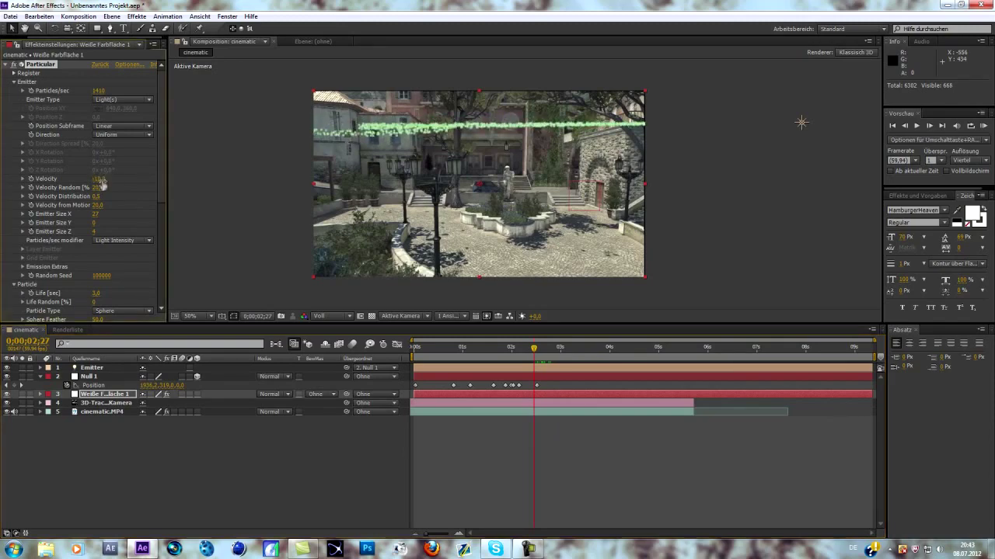
{"action": "left_click_drag", "start_coordinate": [100, 178], "coordinate": [108, 179]}
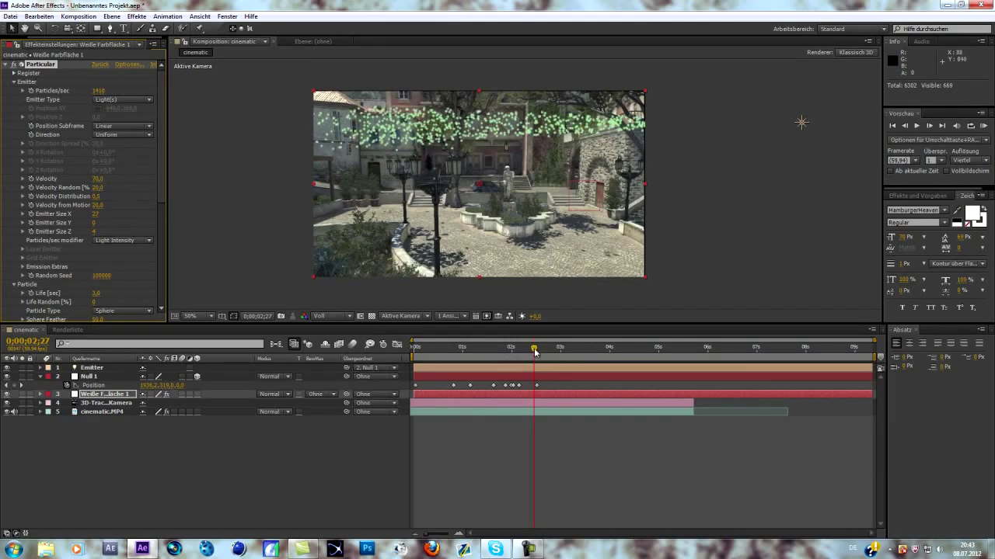
{"action": "left_click_drag", "start_coordinate": [535, 351], "coordinate": [522, 356]}
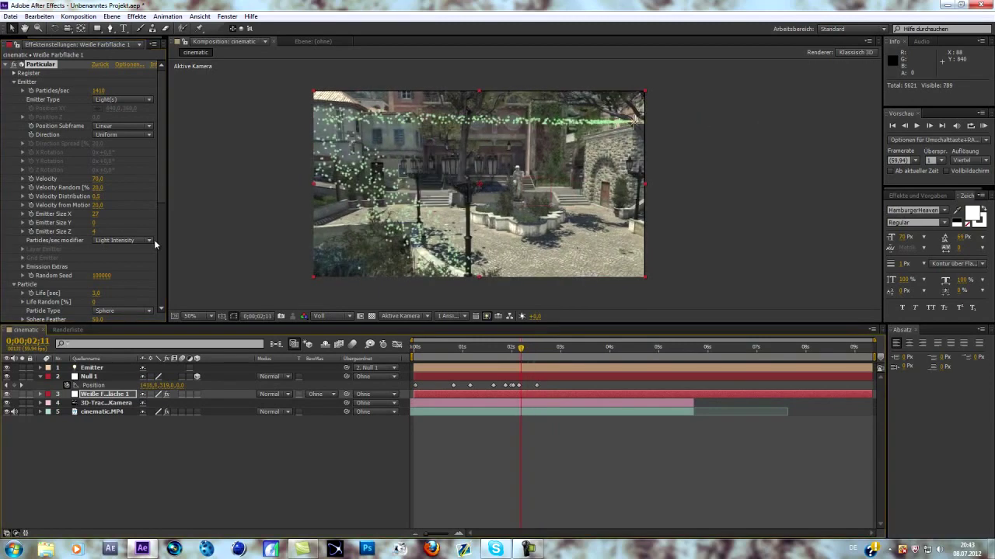
{"action": "scroll", "coordinate": [148, 240], "scroll_direction": "down", "scroll_amount": 1}
{"action": "scroll", "coordinate": [138, 236], "scroll_direction": "down", "scroll_amount": 1}
{"action": "scroll", "coordinate": [137, 236], "scroll_direction": "down", "scroll_amount": 1}
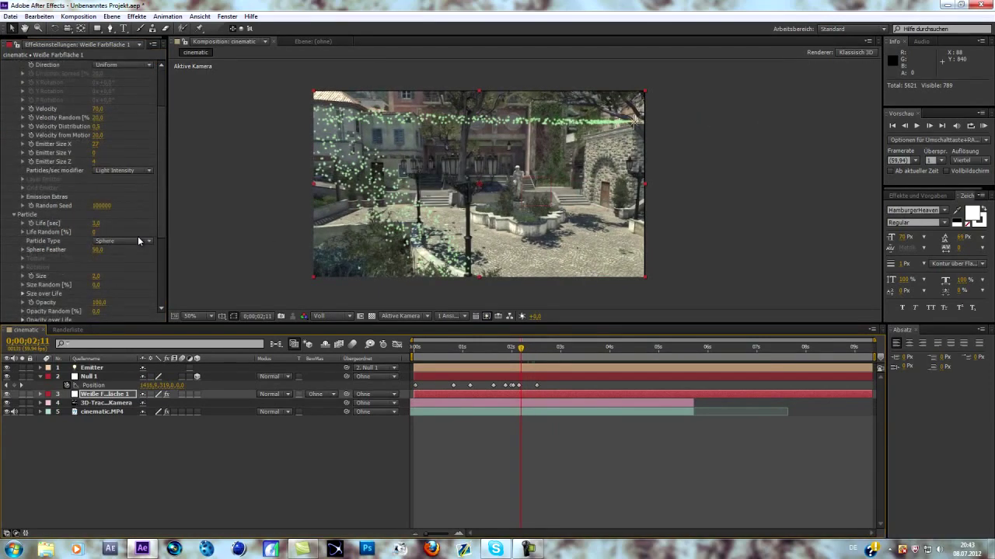
{"action": "scroll", "coordinate": [103, 288], "scroll_direction": "down", "scroll_amount": 1}
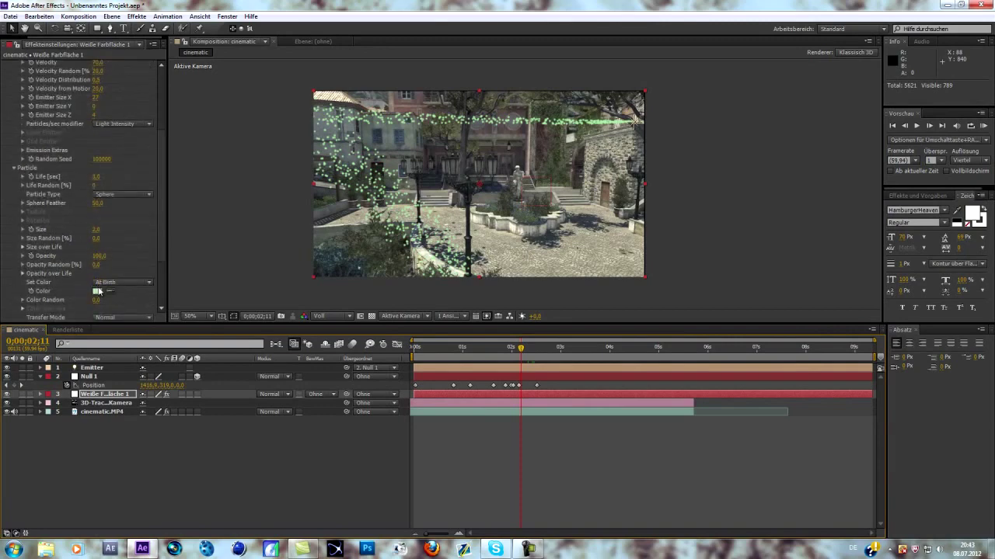
{"action": "scroll", "coordinate": [101, 287], "scroll_direction": "down", "scroll_amount": 2}
{"action": "scroll", "coordinate": [99, 286], "scroll_direction": "down", "scroll_amount": 2}
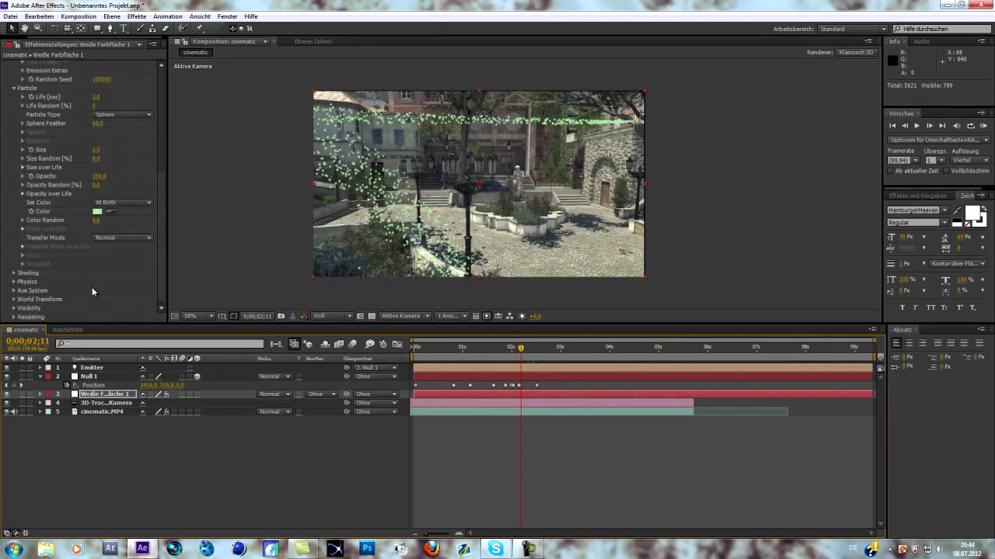
{"action": "left_click", "coordinate": [13, 282]}
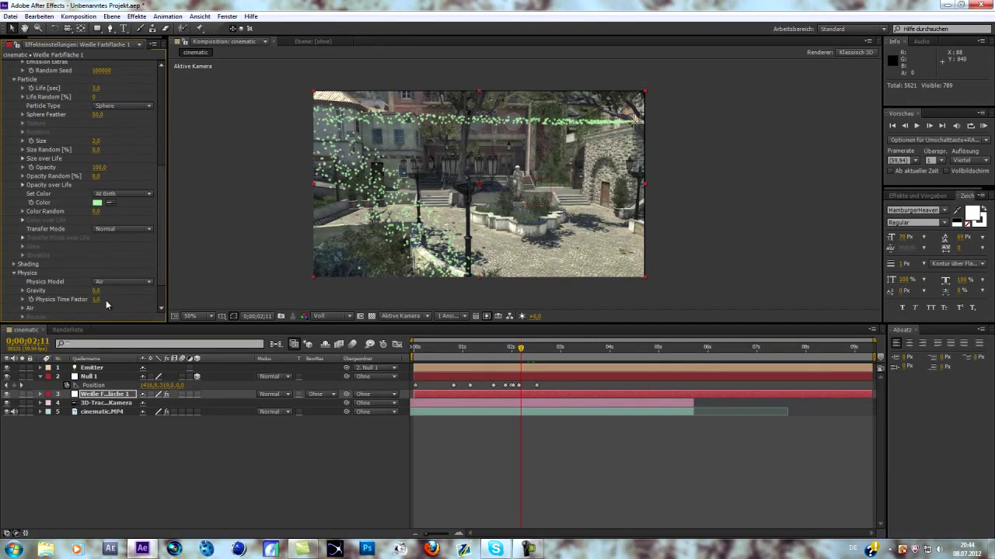
{"action": "scroll", "coordinate": [106, 300], "scroll_direction": "down", "scroll_amount": 1}
{"action": "scroll", "coordinate": [87, 291], "scroll_direction": "down", "scroll_amount": 1}
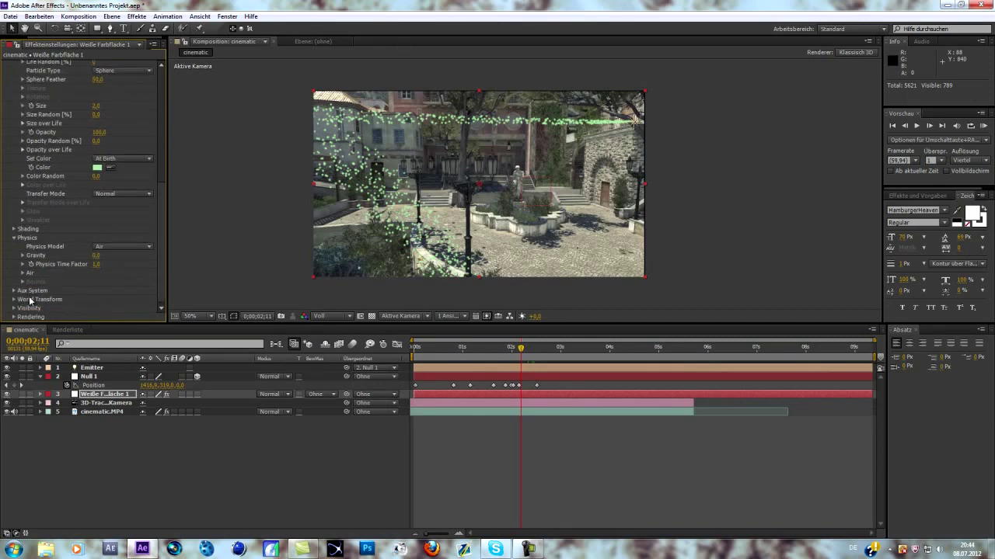
{"action": "left_click", "coordinate": [13, 238]}
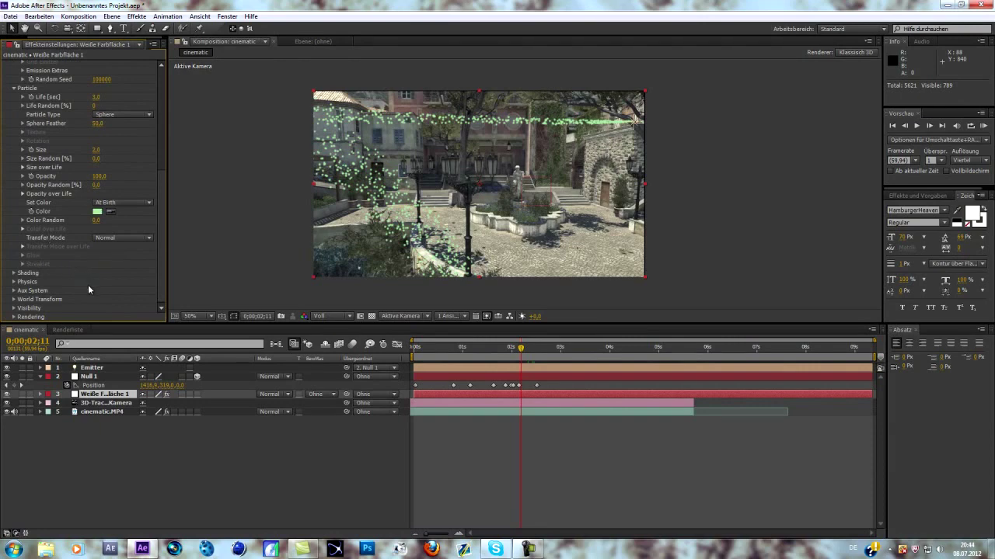
{"action": "left_click", "coordinate": [917, 195]}
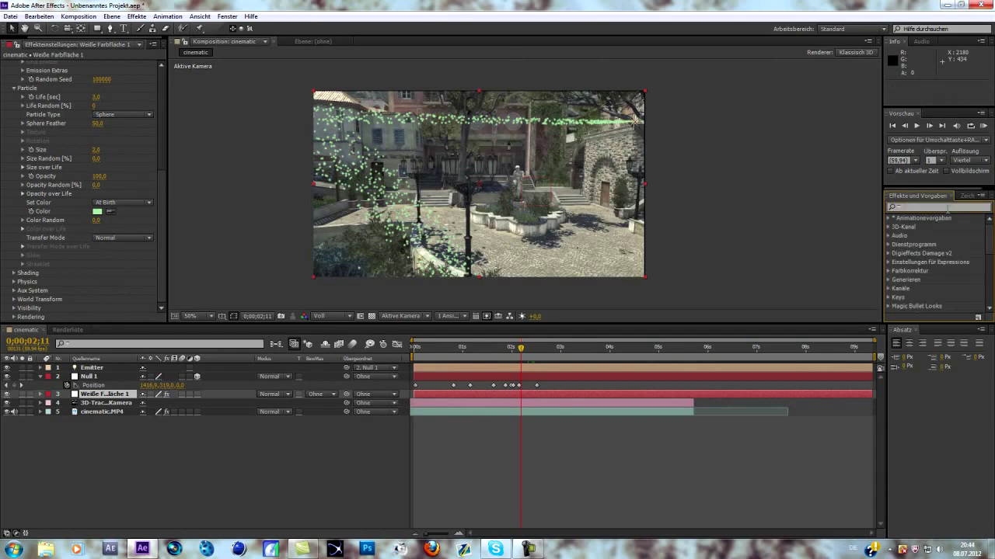
Search Effects & Presets for 'leuchten' and apply Leuchten to Weiße Farbfläche 1
{"action": "left_click", "coordinate": [946, 207]}
{"action": "type", "text": "le"}
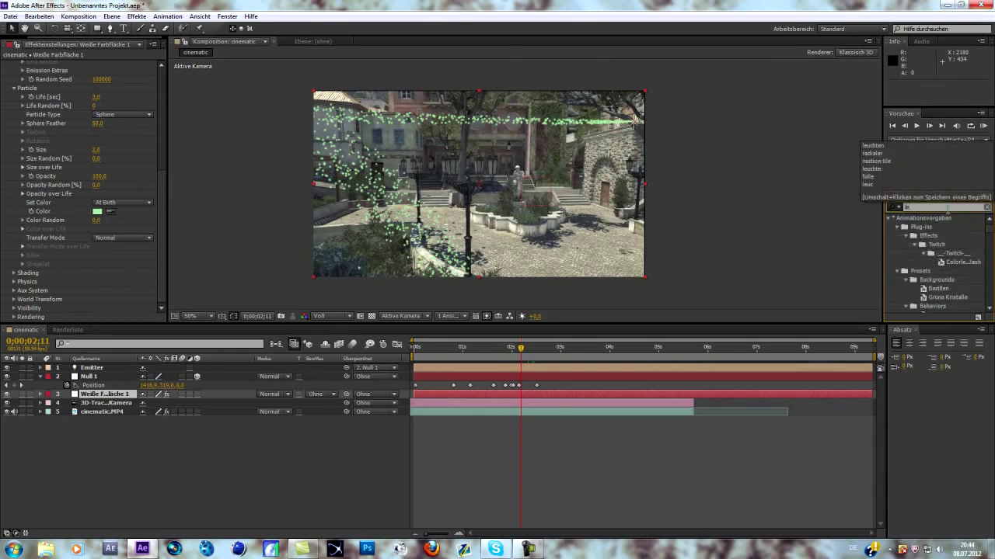
{"action": "type", "text": "uchten"}
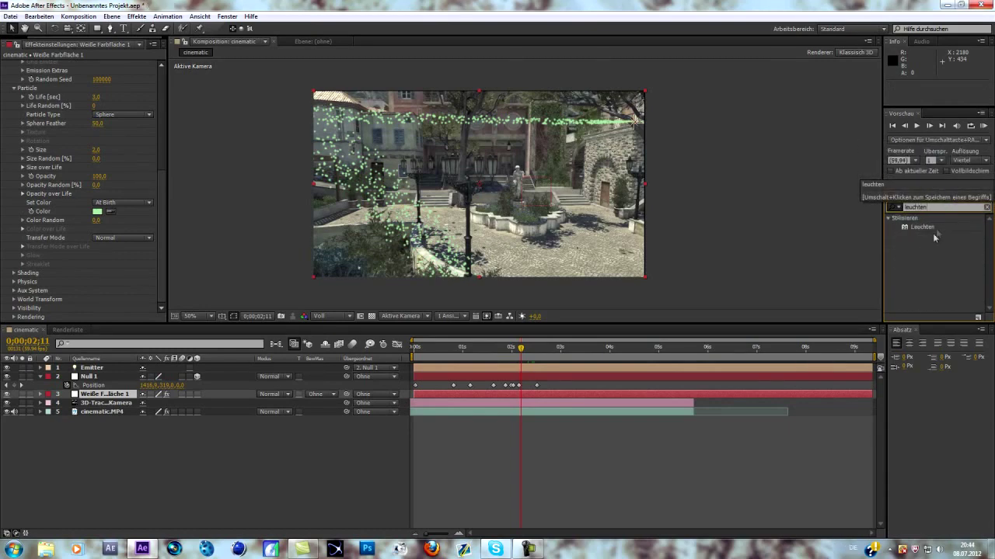
{"action": "left_click_drag", "start_coordinate": [924, 229], "coordinate": [92, 93]}
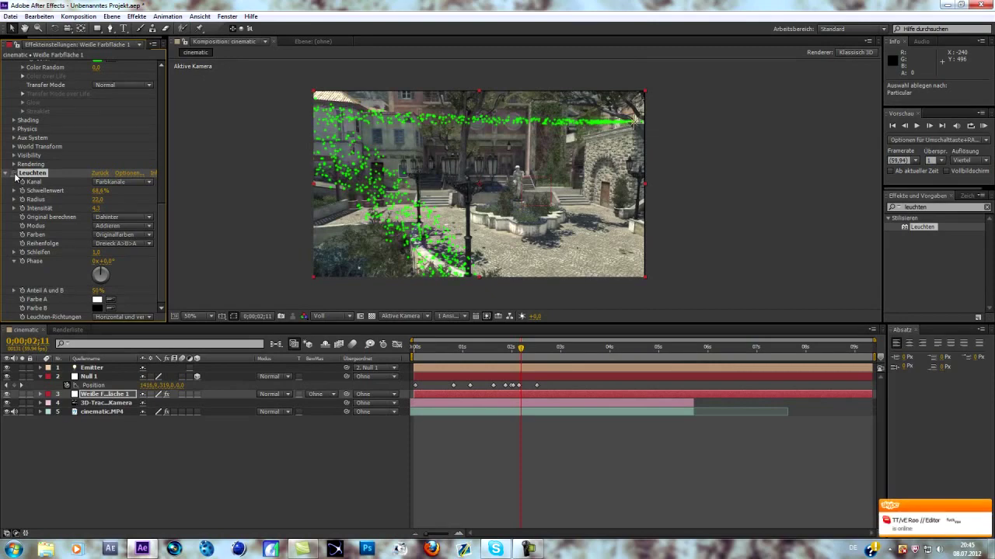
{"action": "right_click", "coordinate": [131, 416]}
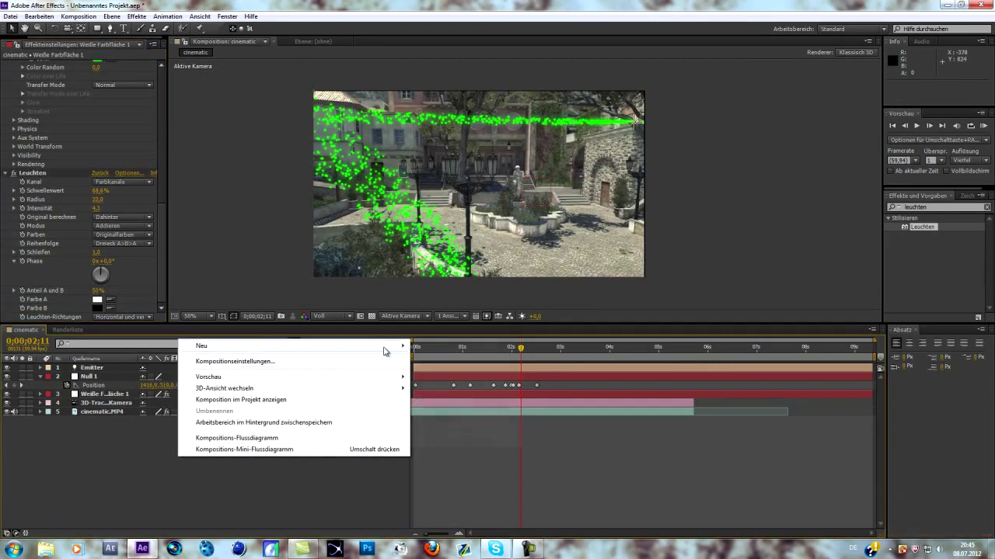
Dismiss the context menu and scrub back to 0;00;01;31 to view the diagonal trail
{"action": "mouse_move", "coordinate": [202, 346]}
{"action": "left_click", "coordinate": [245, 482]}
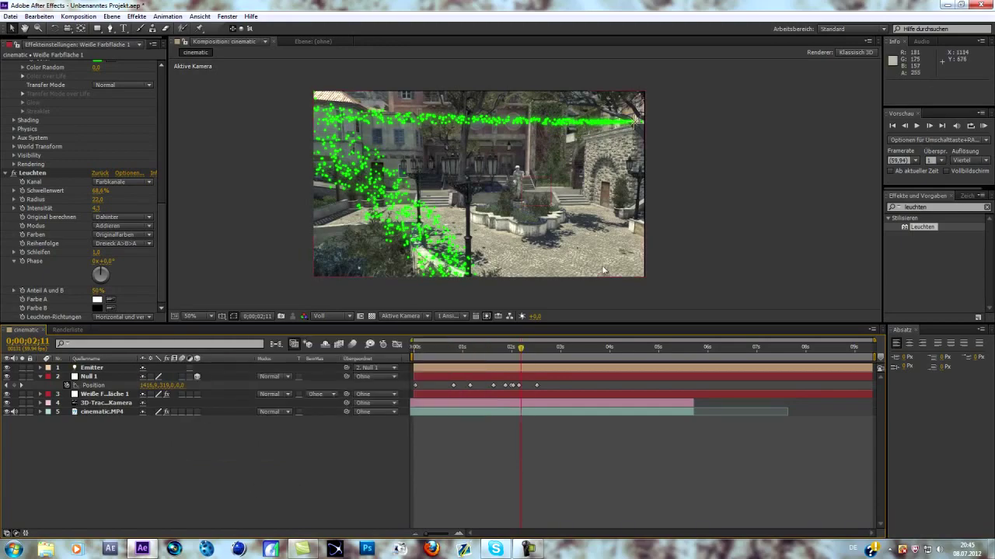
{"action": "mouse_move", "coordinate": [525, 356]}
{"action": "left_mouse_down"}
{"action": "mouse_move", "coordinate": [422, 349]}
{"action": "mouse_move", "coordinate": [489, 353]}
{"action": "left_mouse_up"}
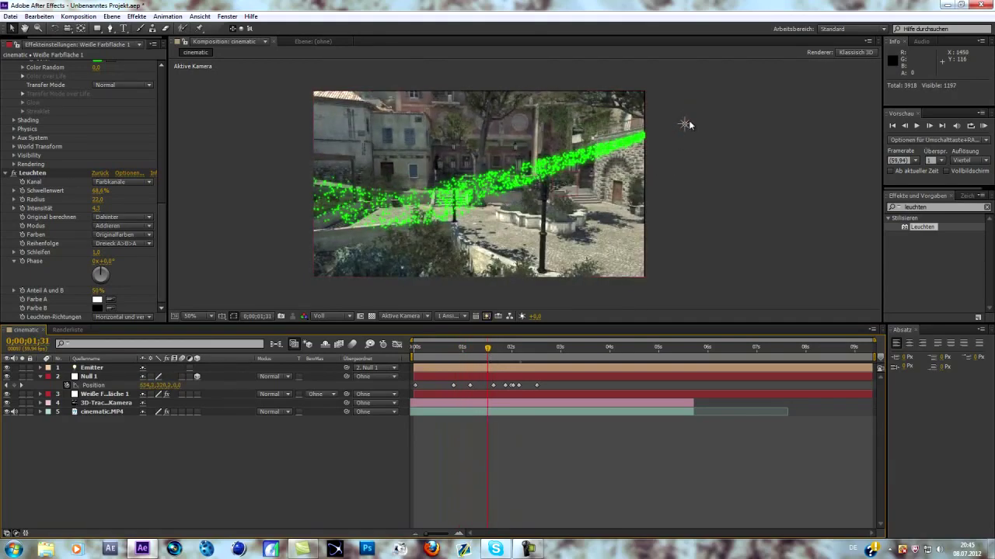
{"action": "left_click", "coordinate": [492, 385]}
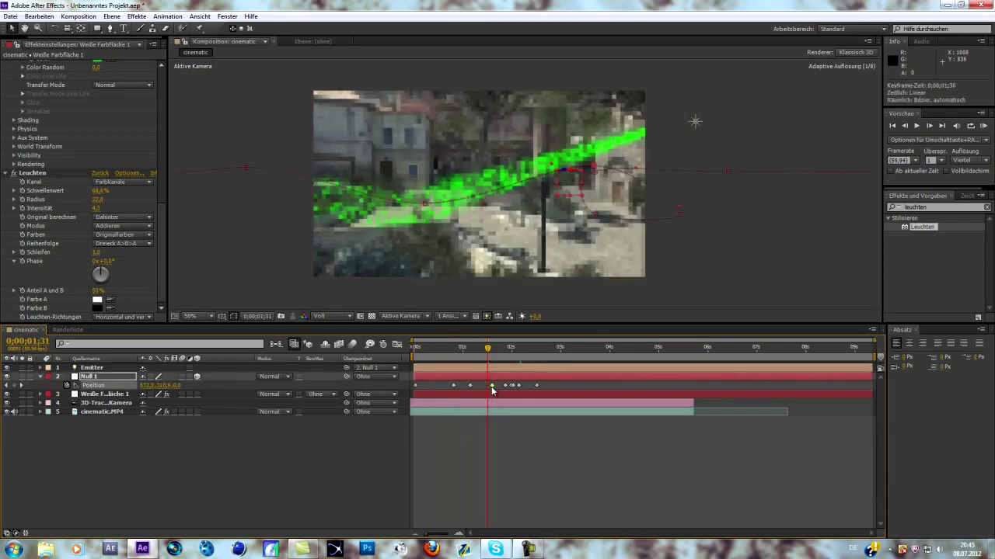
Move the Null 1 Position keyframe from 1;36 to 1;41 and check the path around 0;00;02;36
{"action": "left_click_drag", "start_coordinate": [492, 386], "coordinate": [491, 381]}
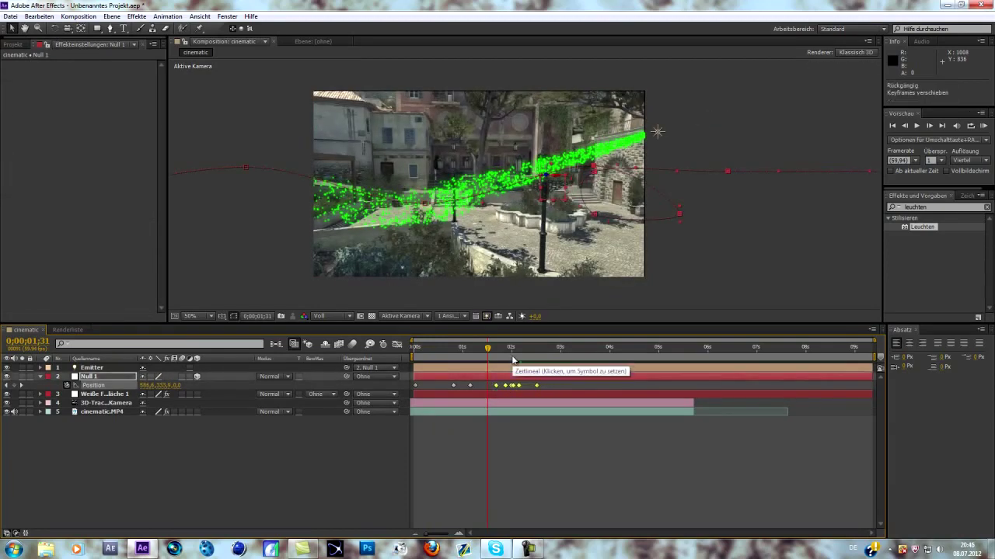
{"action": "left_click_drag", "start_coordinate": [494, 349], "coordinate": [550, 358]}
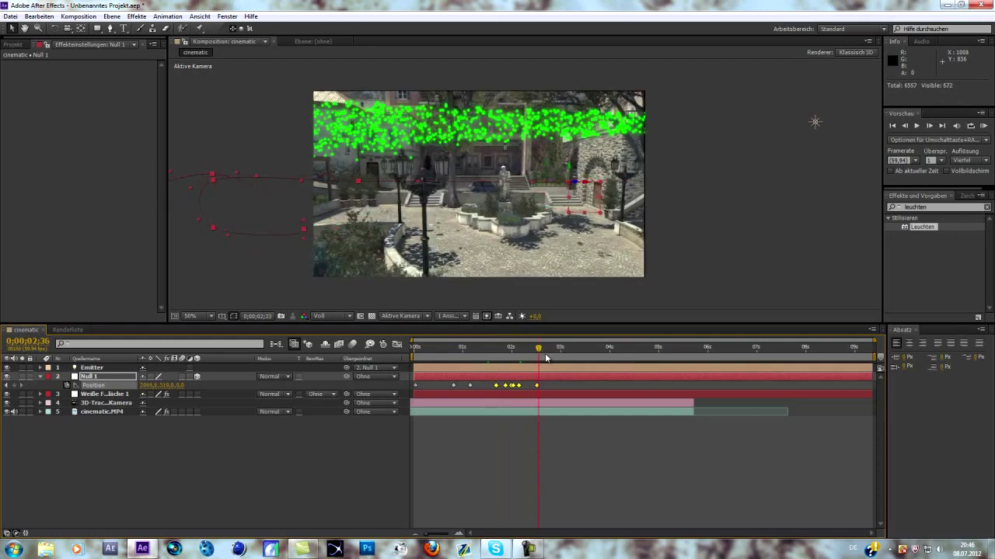